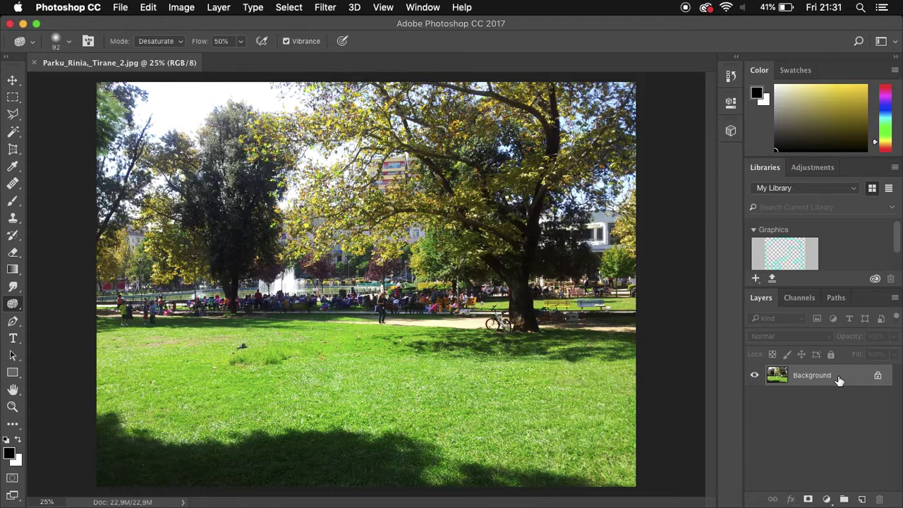
Convert the locked Background into a regular layer named park and activate the Move tool.
text(park)
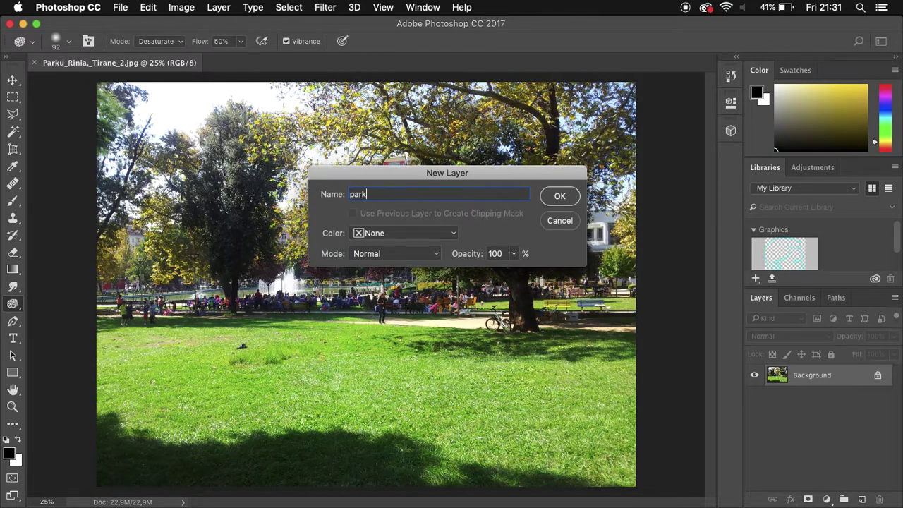
key(Return)
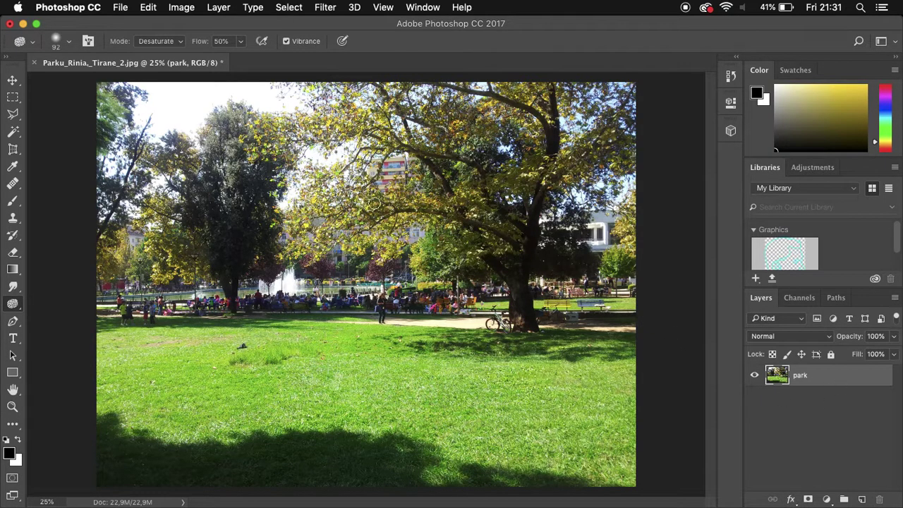
click(13, 79)
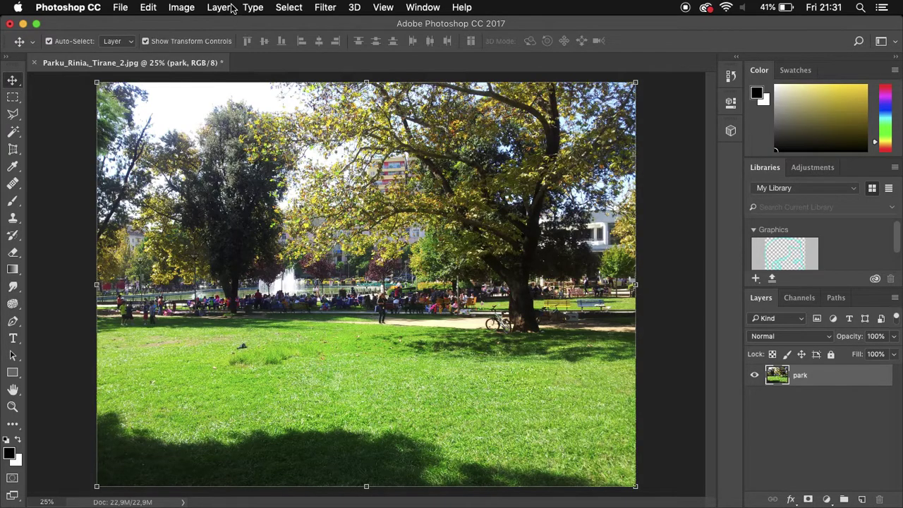
Apply a Brightness/Contrast adjustment to the park layer with brightness 14 and contrast 6.
click(187, 7)
mouse_move(208, 45)
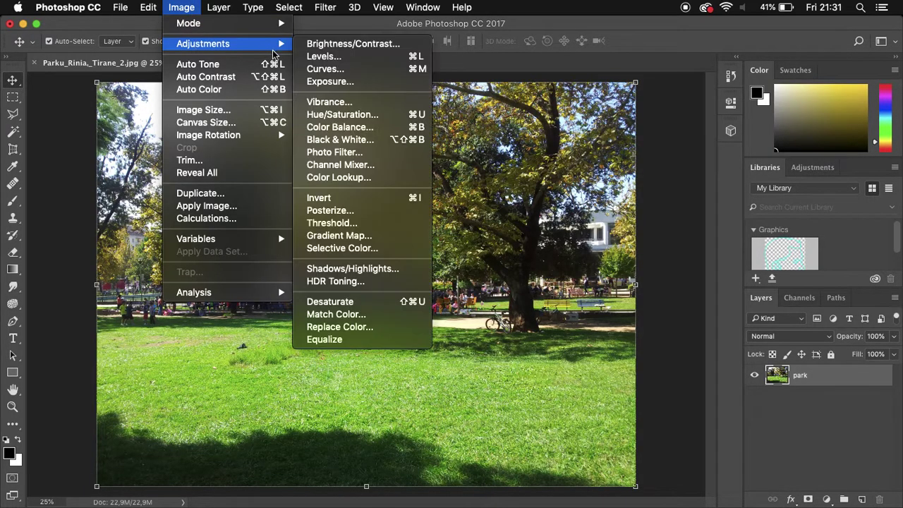
click(345, 44)
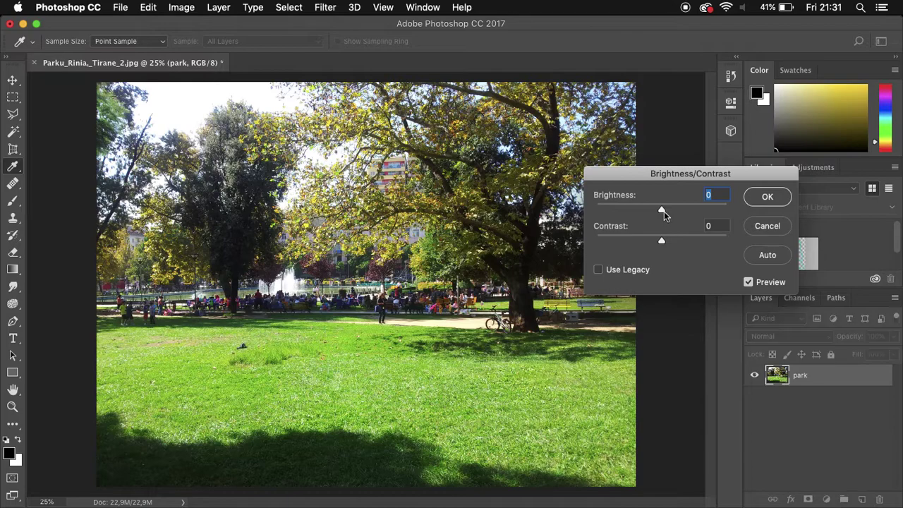
drag(669, 205, 672, 239)
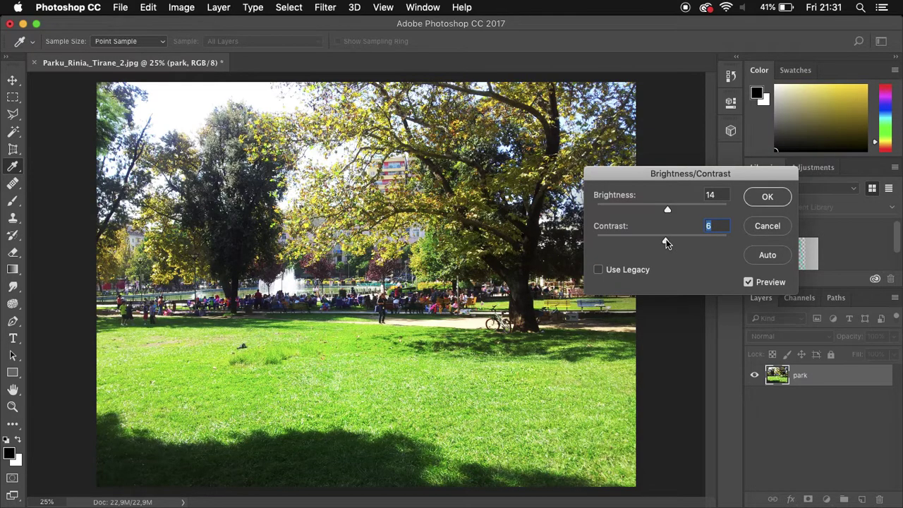
click(767, 197)
key(v)
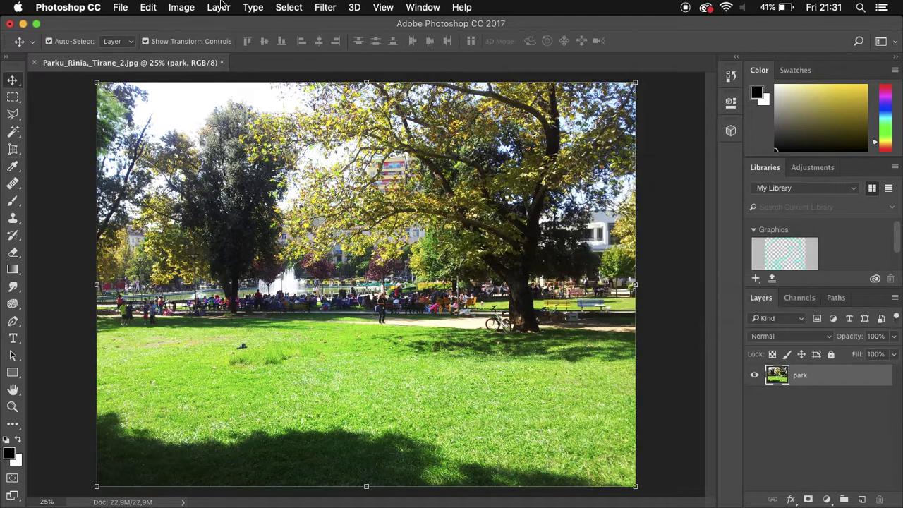
Apply a Curves adjustment to the park layer, reshaping the tonal curve slightly.
click(180, 6)
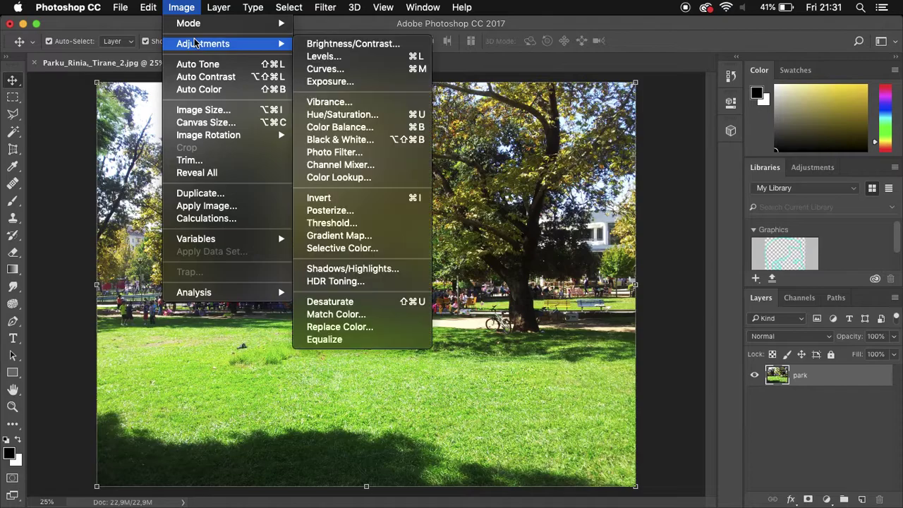
mouse_move(274, 50)
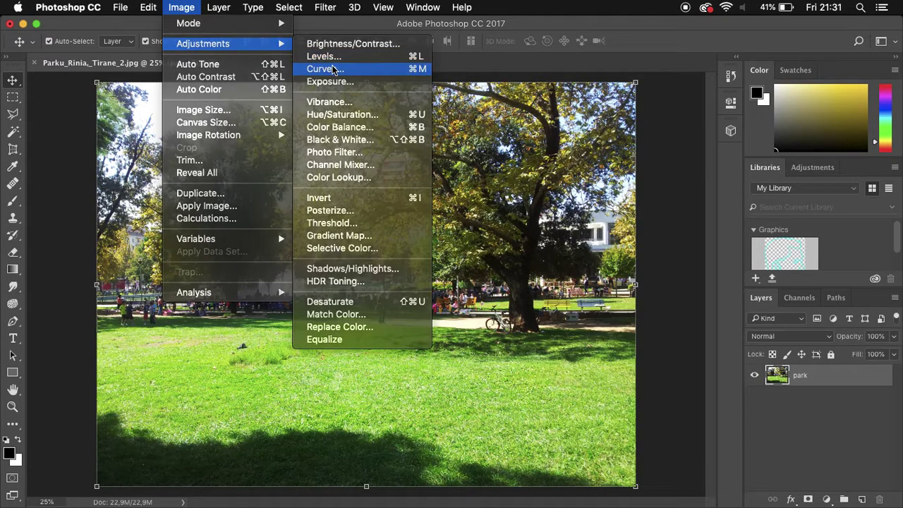
click(326, 68)
drag(354, 72, 632, 105)
drag(611, 304, 611, 308)
mouse_move(706, 213)
mouse_down()
mouse_move(695, 210)
mouse_move(694, 219)
mouse_up()
click(891, 144)
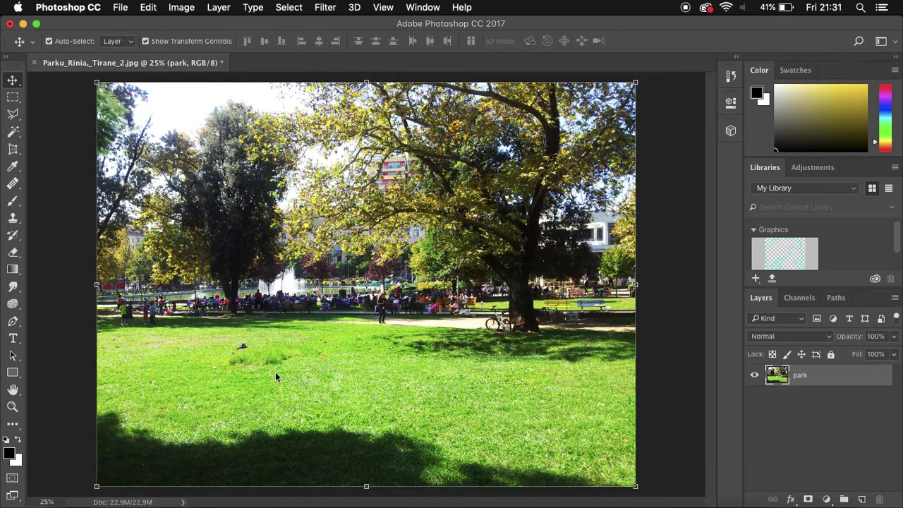
Open IMG_4725.jpg from the modelim folder in Photoshop and convert its locked Background into a regular layer, keeping the default name.
key(ctrl+Up)
click(185, 161)
click(431, 147)
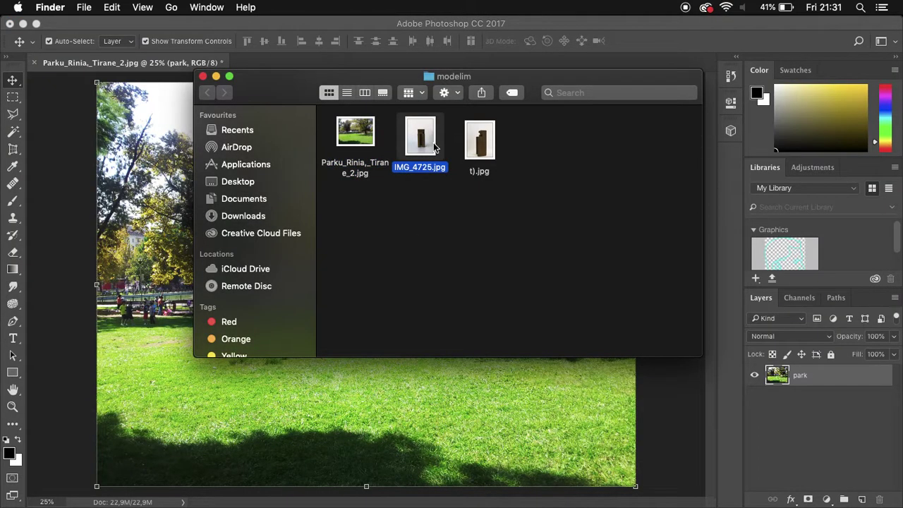
right_click(433, 142)
mouse_move(462, 163)
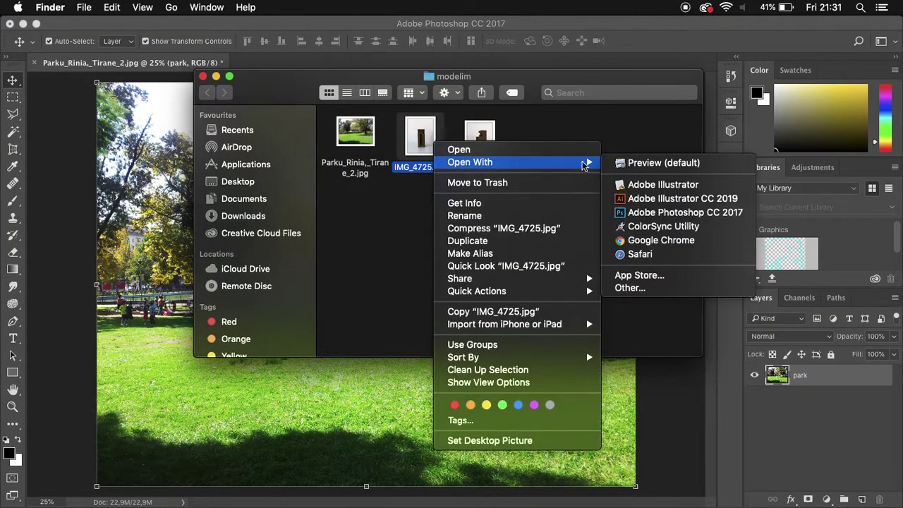
click(656, 212)
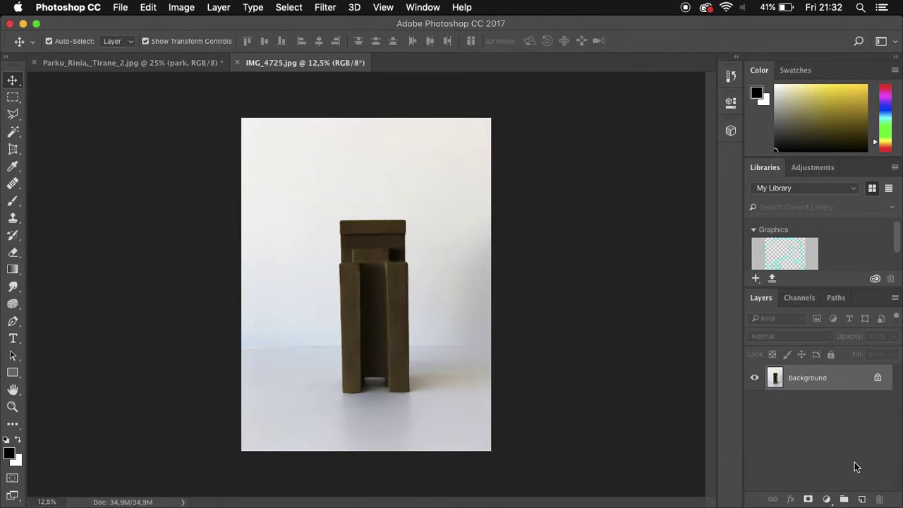
double_click(812, 375)
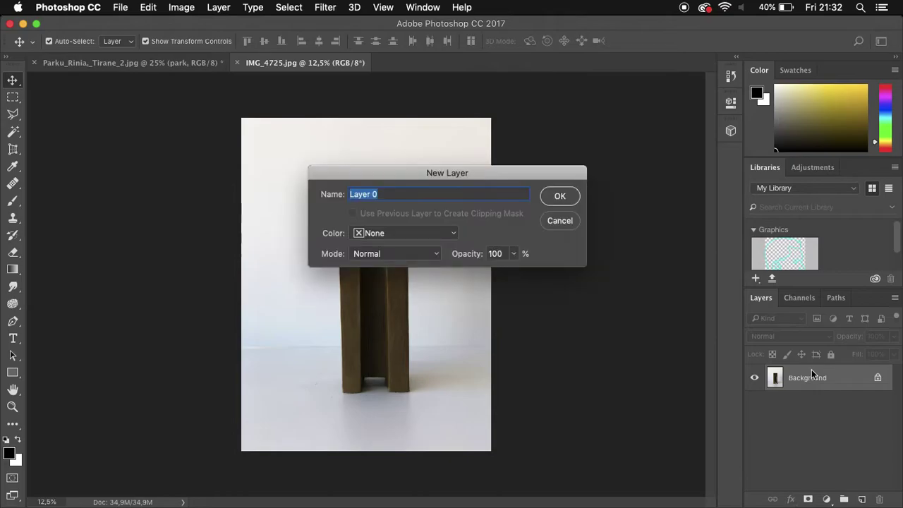
click(571, 199)
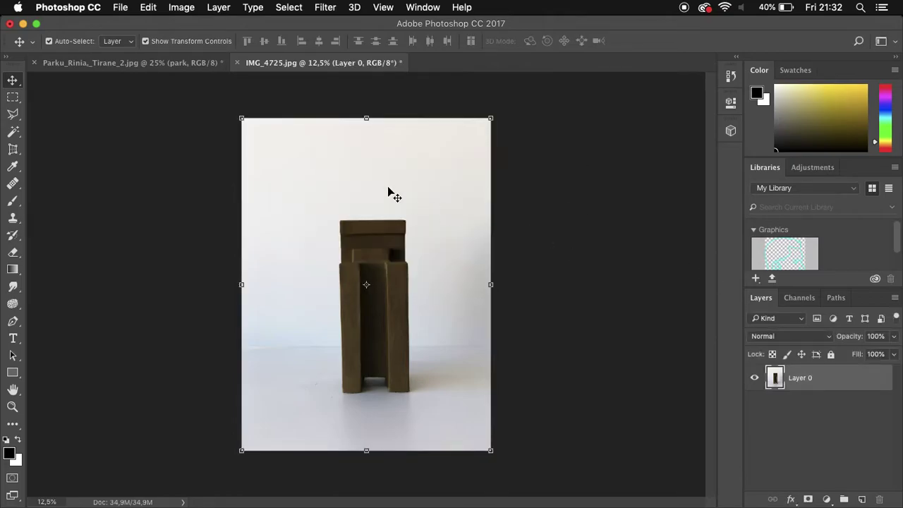
Apply a Brightness/Contrast adjustment to the wooden model photo with brightness 61 and contrast 31.
click(187, 8)
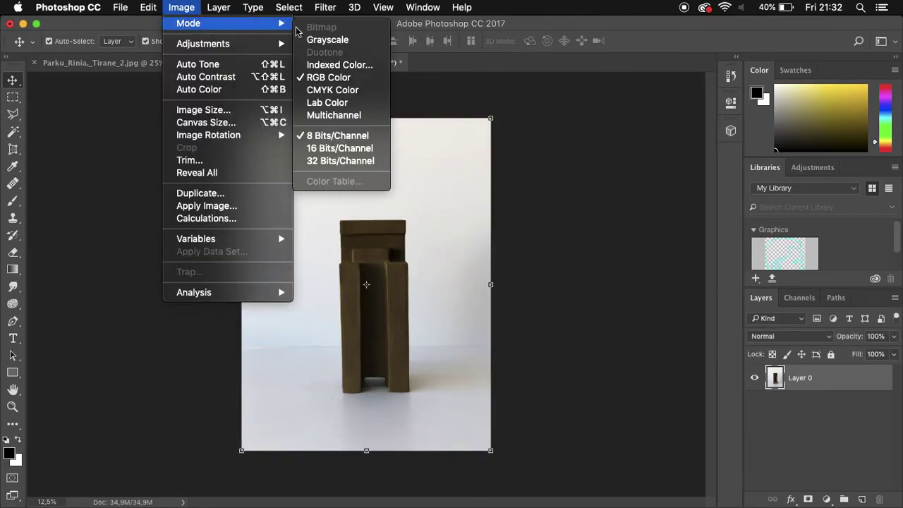
mouse_move(252, 43)
click(311, 40)
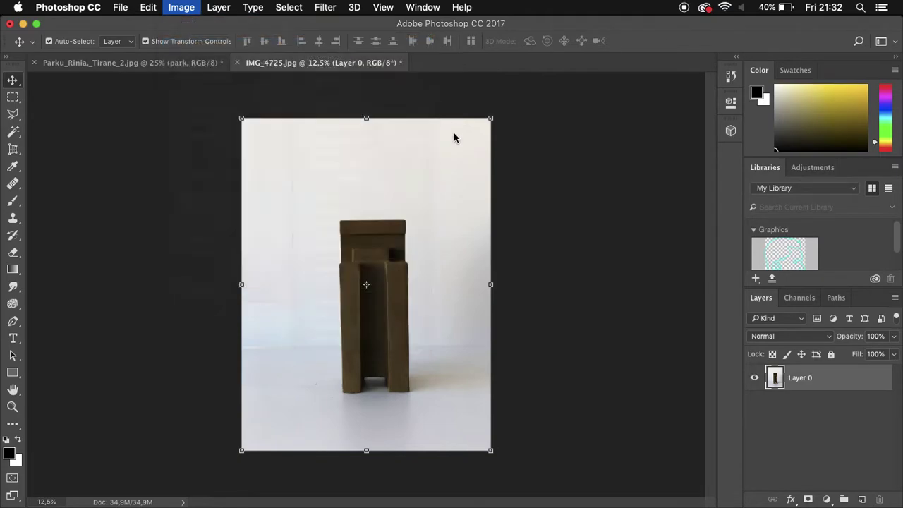
click(670, 210)
click(675, 240)
click(681, 210)
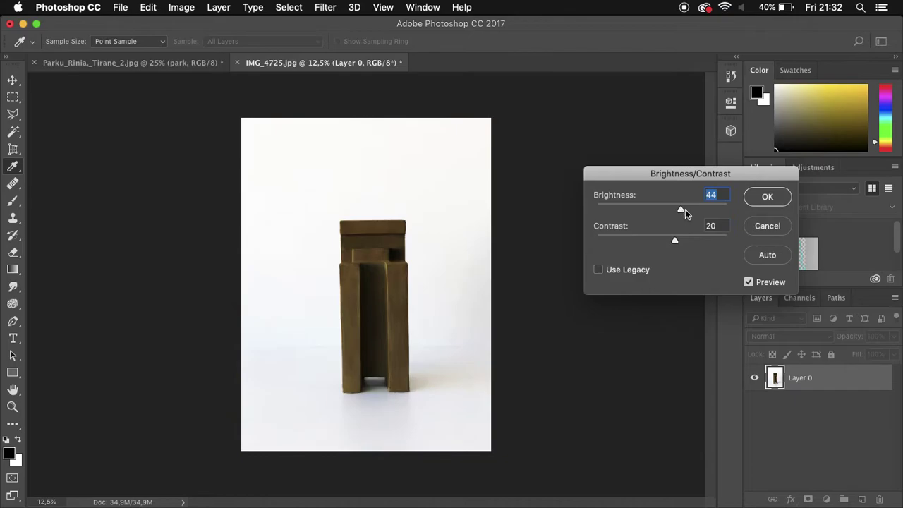
drag(698, 209, 690, 210)
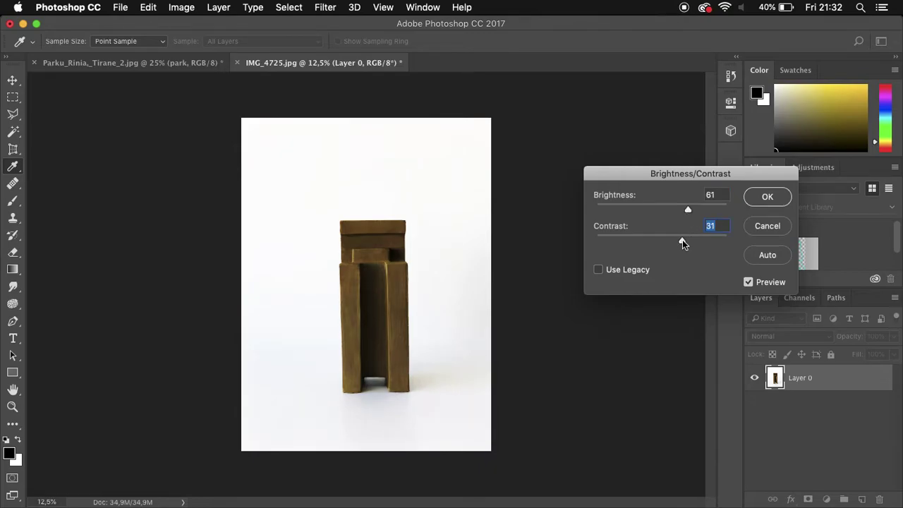
click(767, 197)
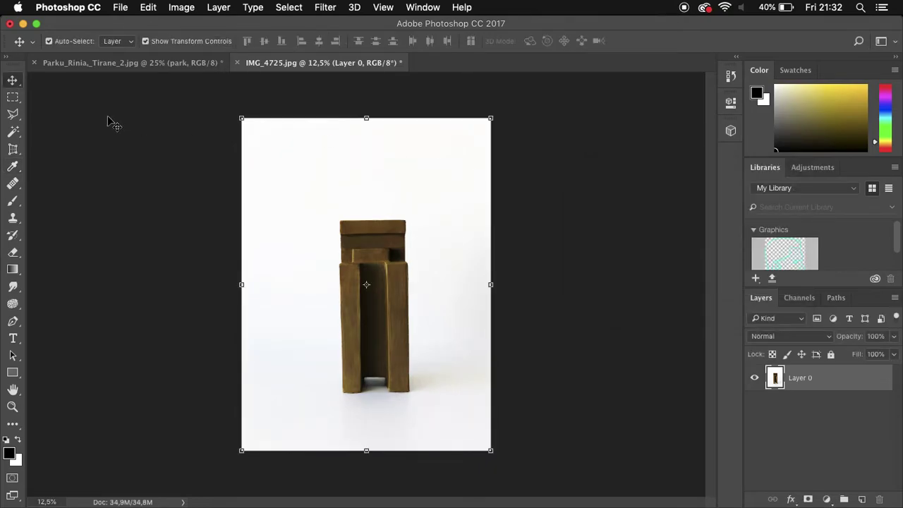
Select the white backdrop around the model with the Magic Wand and erase its upper part with a hard 492 px eraser.
click(13, 132)
click(283, 175)
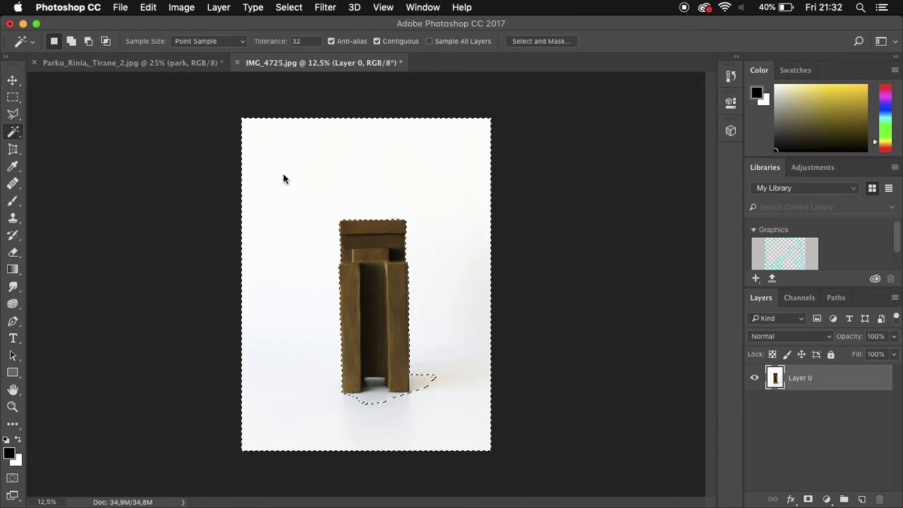
click(12, 252)
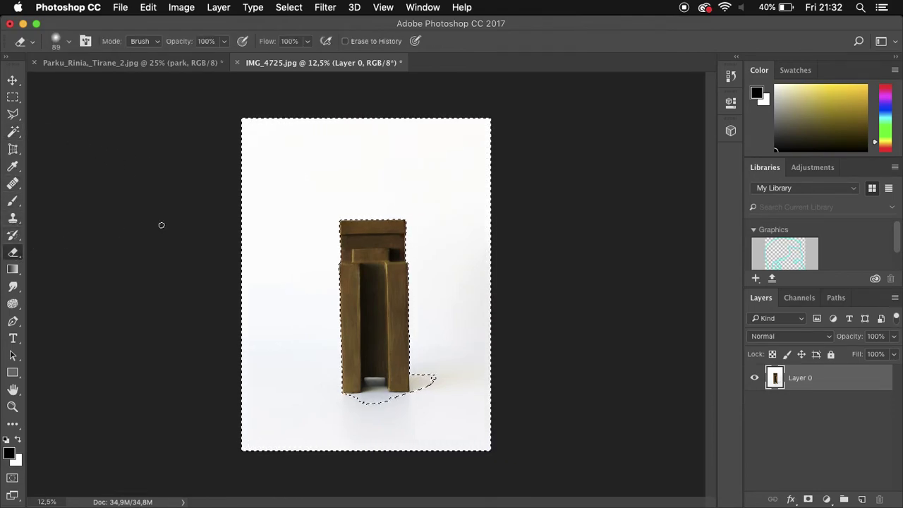
right_click(310, 177)
drag(427, 237, 450, 237)
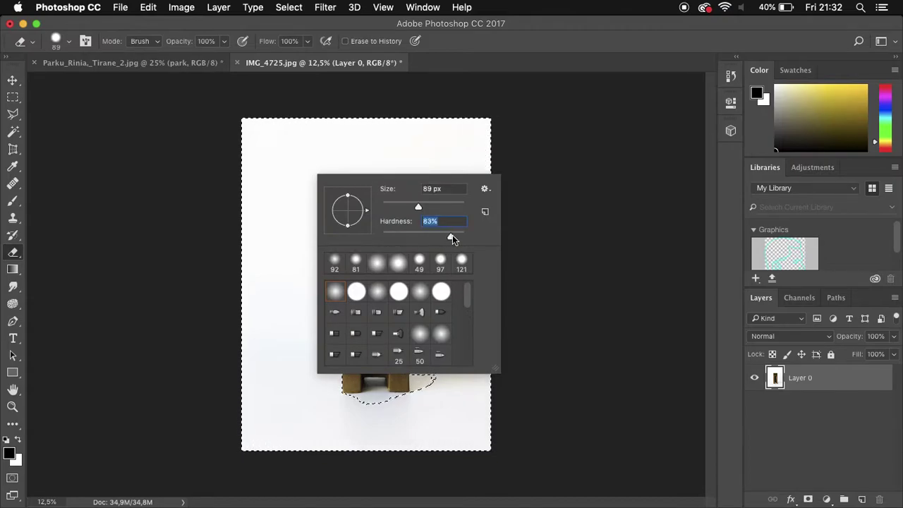
drag(443, 204, 457, 209)
mouse_move(481, 143)
mouse_down()
mouse_move(406, 120)
mouse_move(266, 161)
mouse_move(409, 174)
mouse_move(415, 190)
mouse_up()
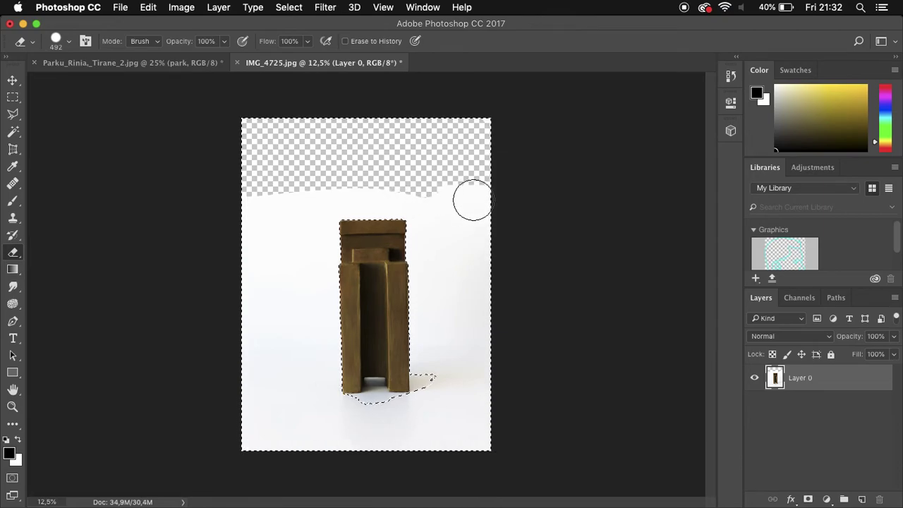
Enlarge the eraser to 2840 px and erase the rest of the selected white backdrop around the model.
right_click(443, 201)
drag(582, 232, 587, 231)
mouse_move(306, 228)
mouse_down()
mouse_move(342, 346)
mouse_move(434, 241)
mouse_move(556, 339)
mouse_move(321, 406)
mouse_move(256, 434)
mouse_up()
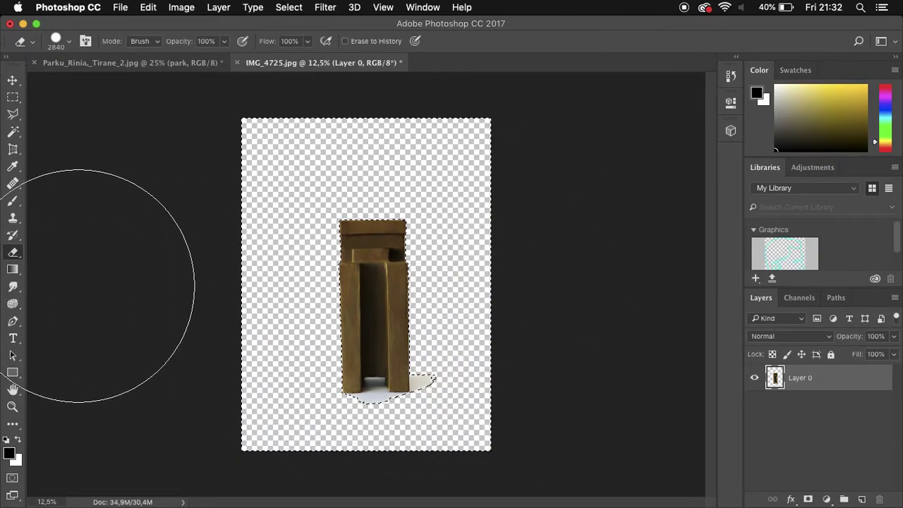
Select the leftover pale patches below and beside the model's base with the Magic Wand and erase them with a 300 px eraser.
scroll(398, 392, up, 5)
scroll(388, 386, down, 5)
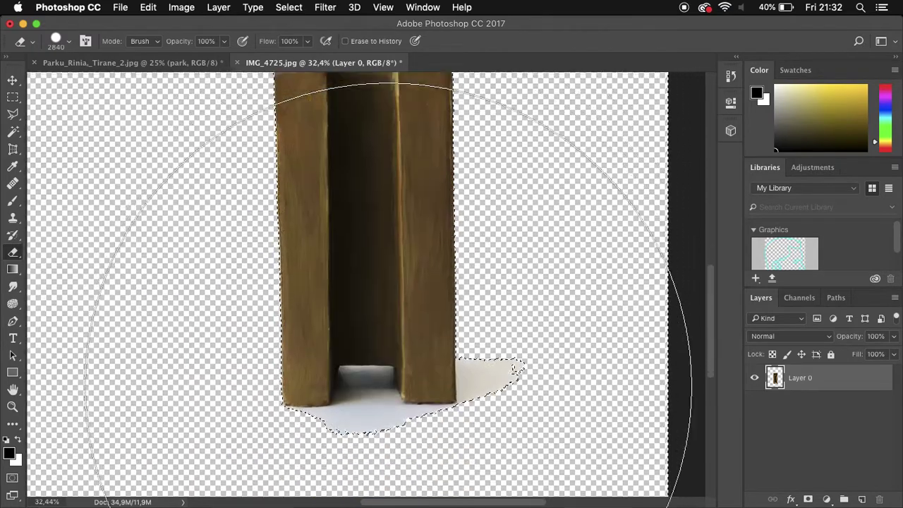
scroll(356, 366, up, 3)
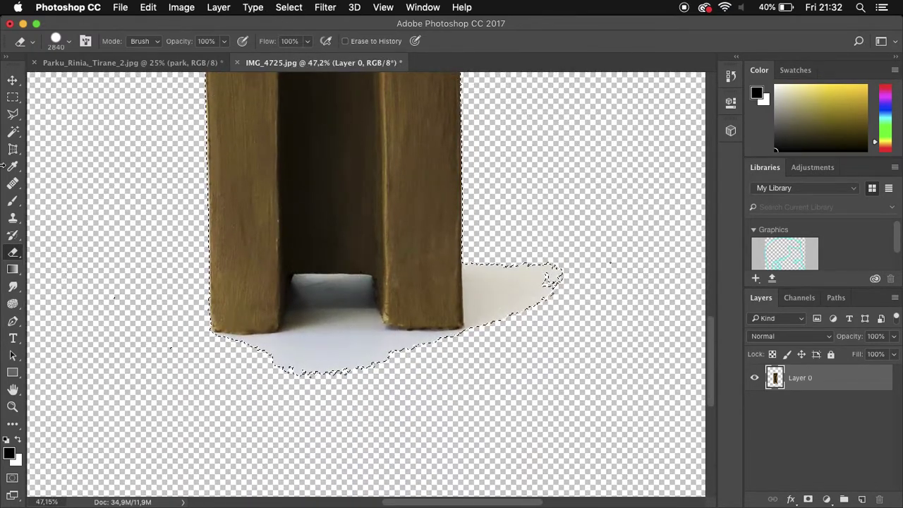
key(w)
click(314, 341)
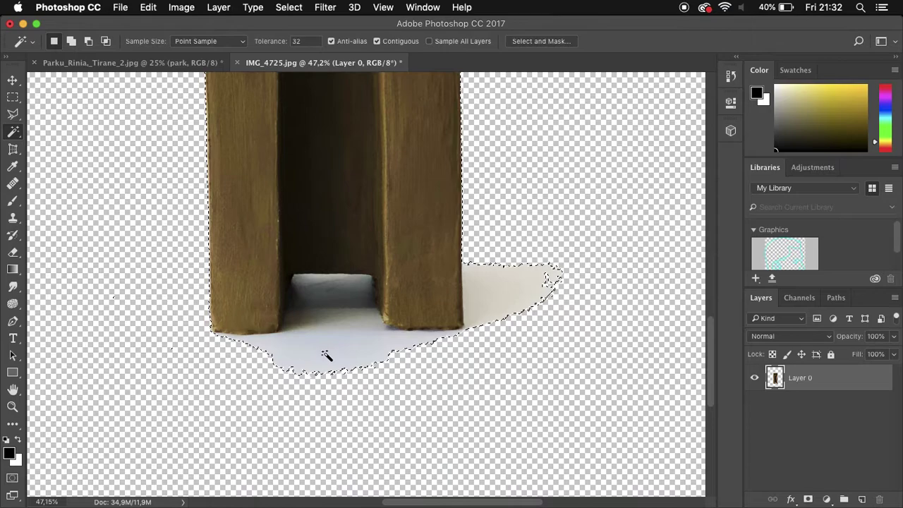
click(13, 252)
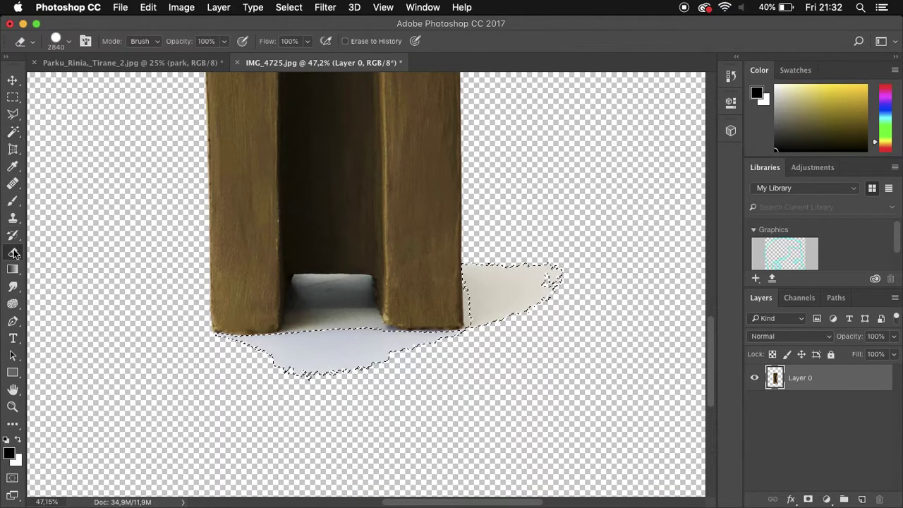
right_click(286, 307)
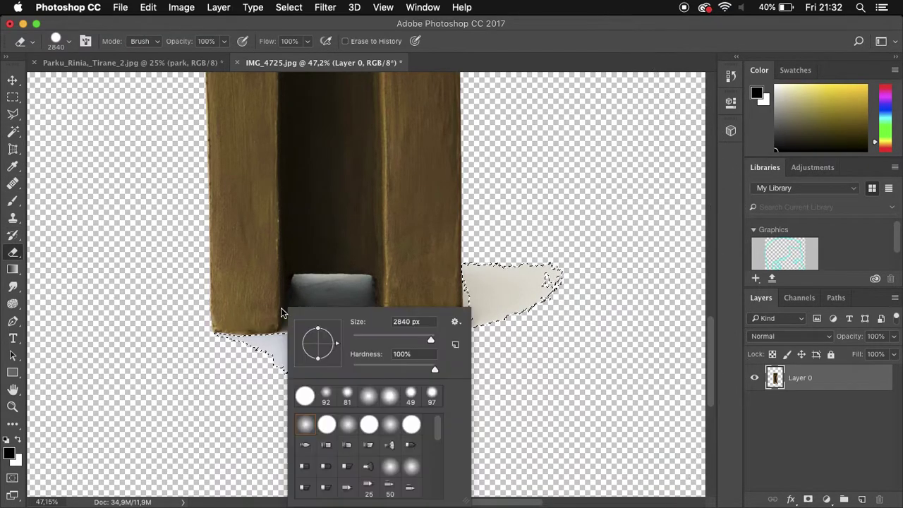
drag(430, 341, 403, 343)
click(258, 292)
mouse_move(240, 350)
mouse_down()
mouse_move(317, 359)
mouse_move(357, 349)
mouse_up()
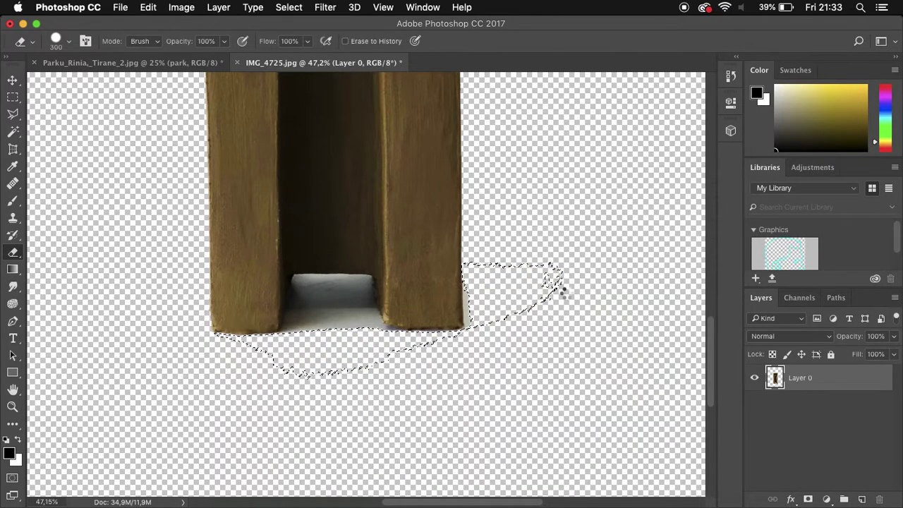
Select the pale patch between the model's legs with the Magic Wand and erase it with the 300 px eraser.
click(17, 137)
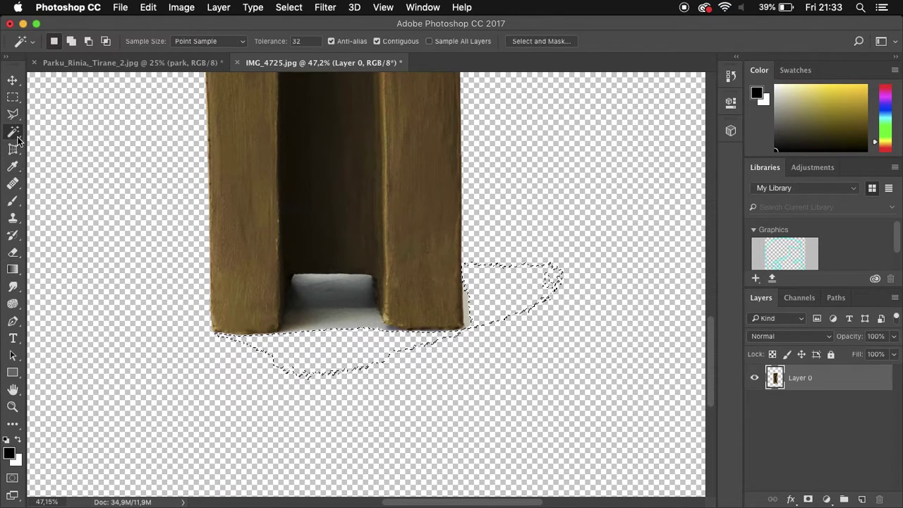
click(327, 314)
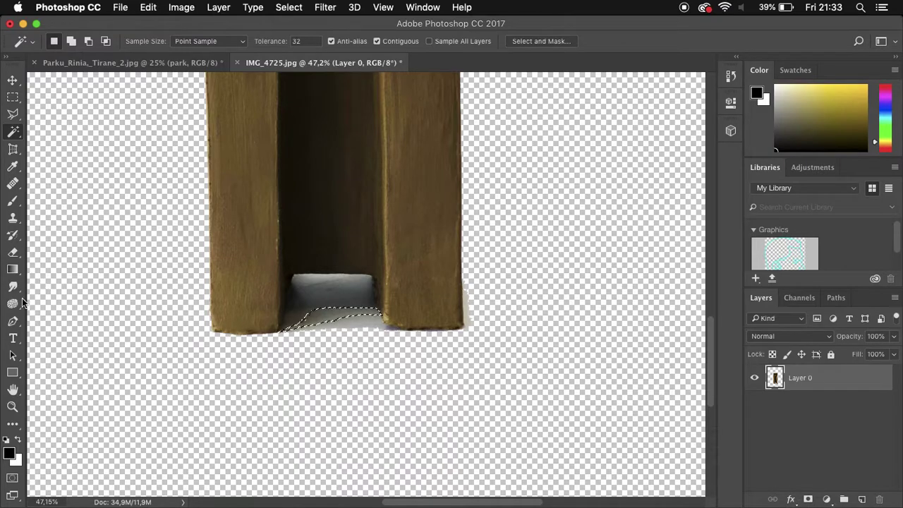
right_click(17, 135)
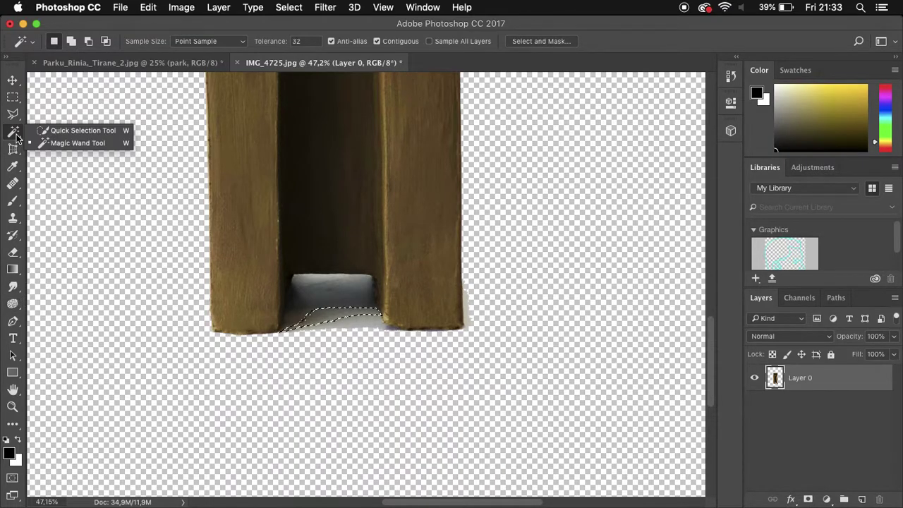
click(62, 143)
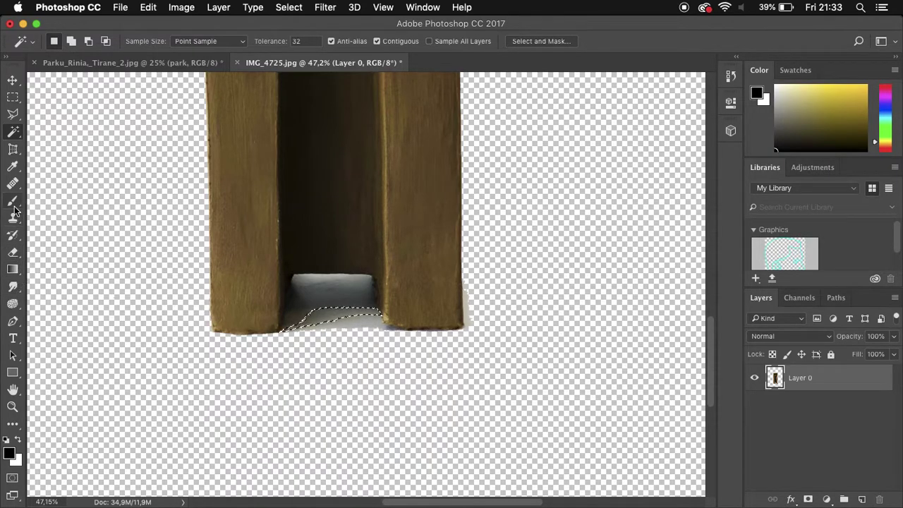
click(15, 253)
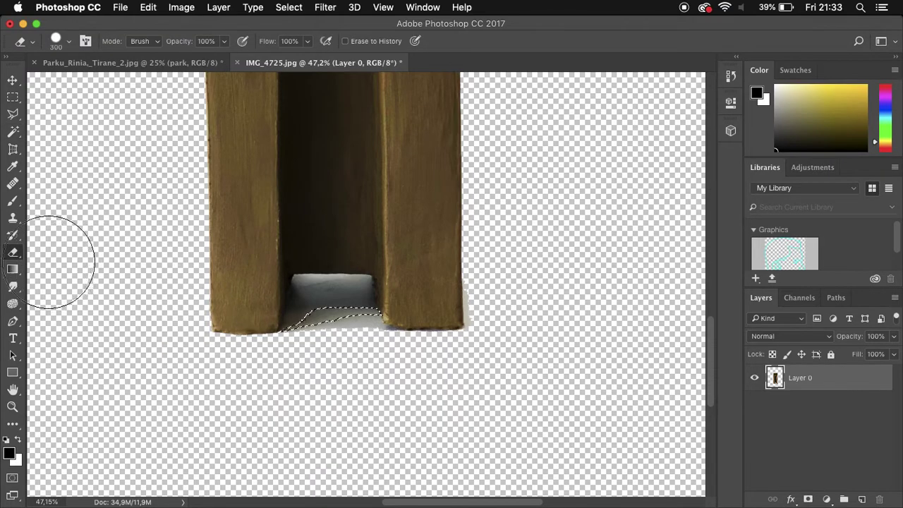
right_click(20, 256)
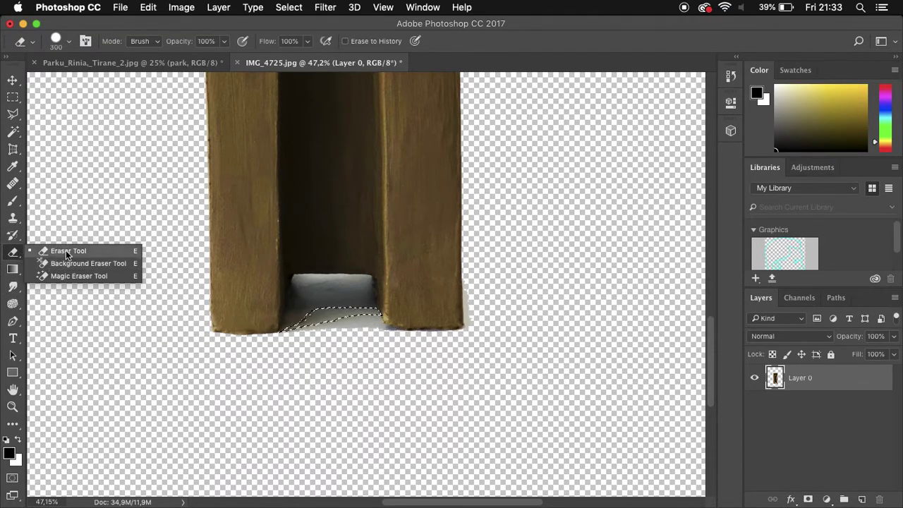
click(59, 255)
drag(292, 313, 315, 315)
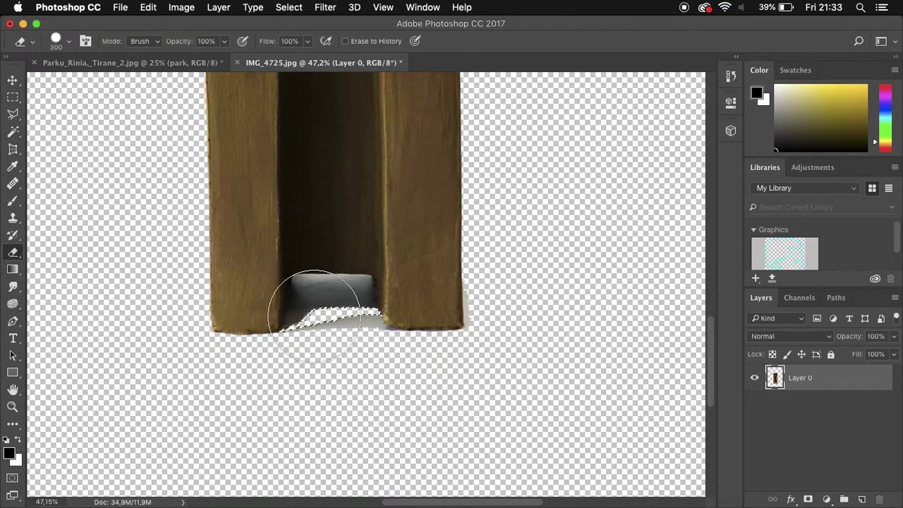
Outline the grey gap between the model's legs and the pale fringe under and beside its right leg with the Polygonal Lasso.
scroll(363, 282, up, 3)
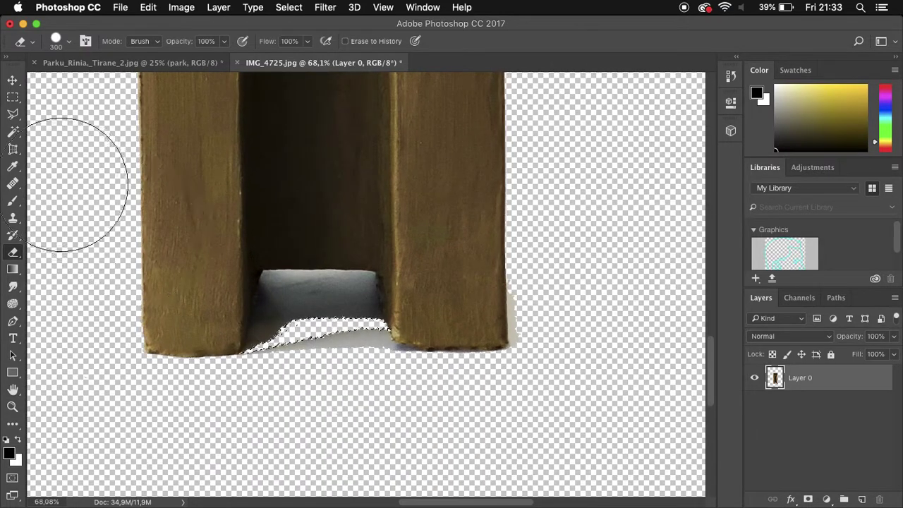
right_click(13, 114)
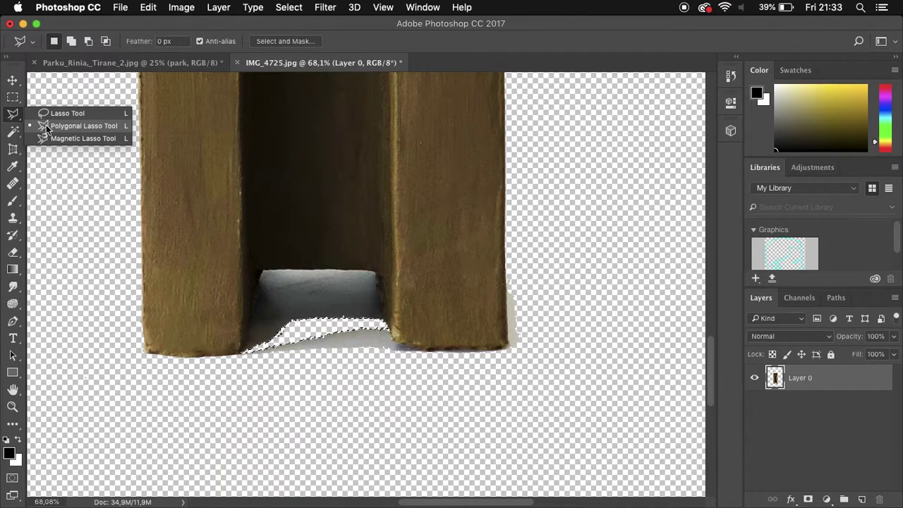
click(44, 127)
scroll(283, 279, up, 3)
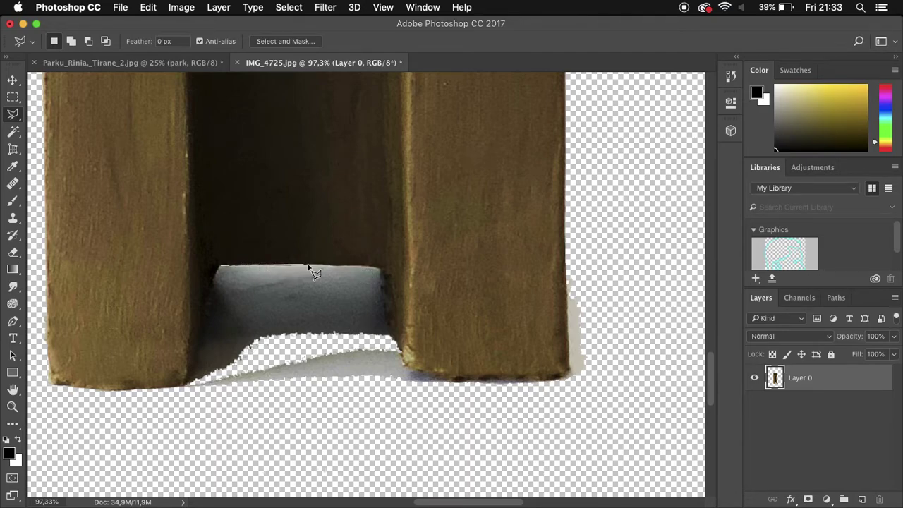
click(381, 269)
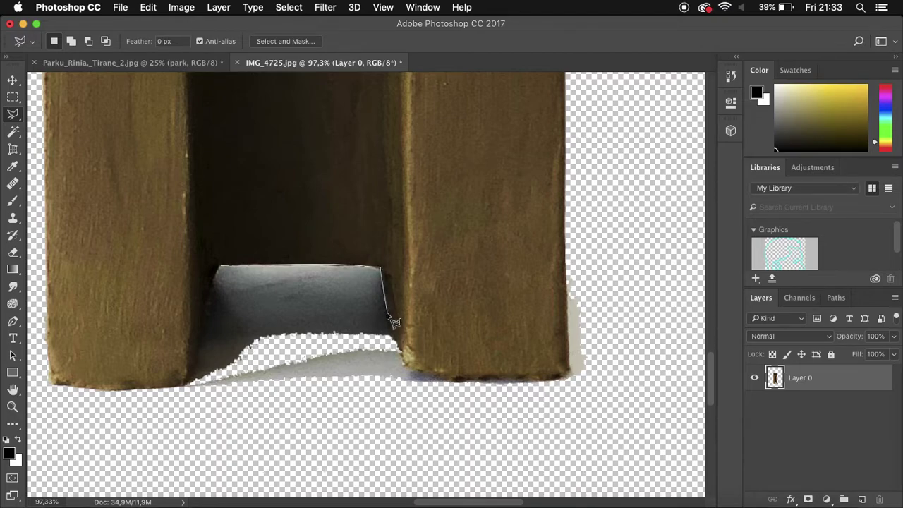
click(395, 337)
click(400, 354)
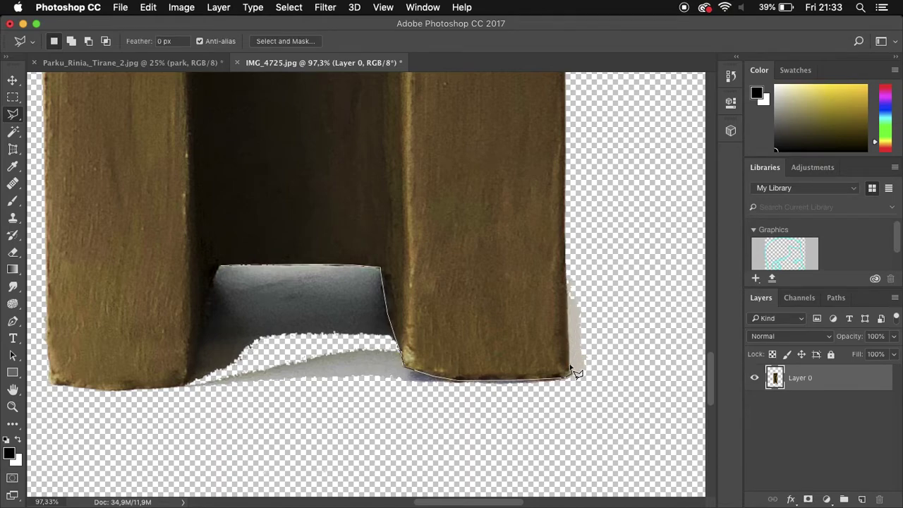
click(596, 285)
click(614, 401)
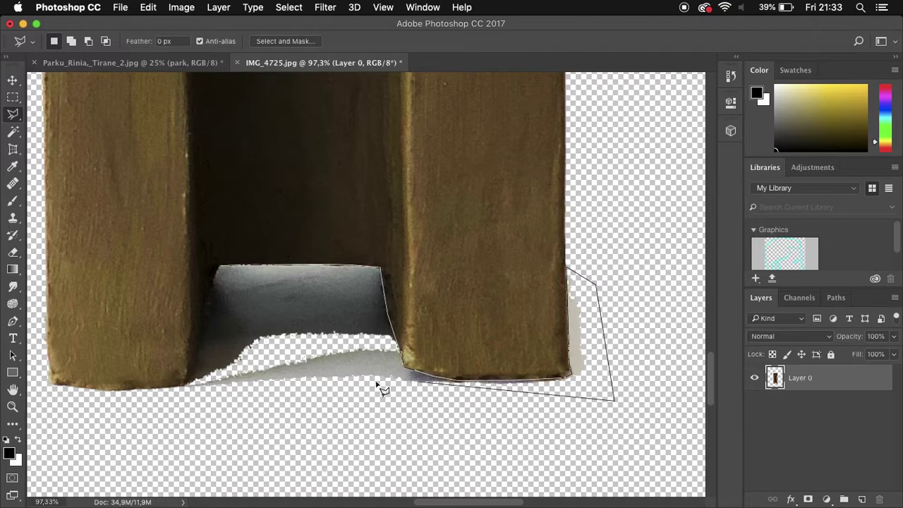
click(194, 372)
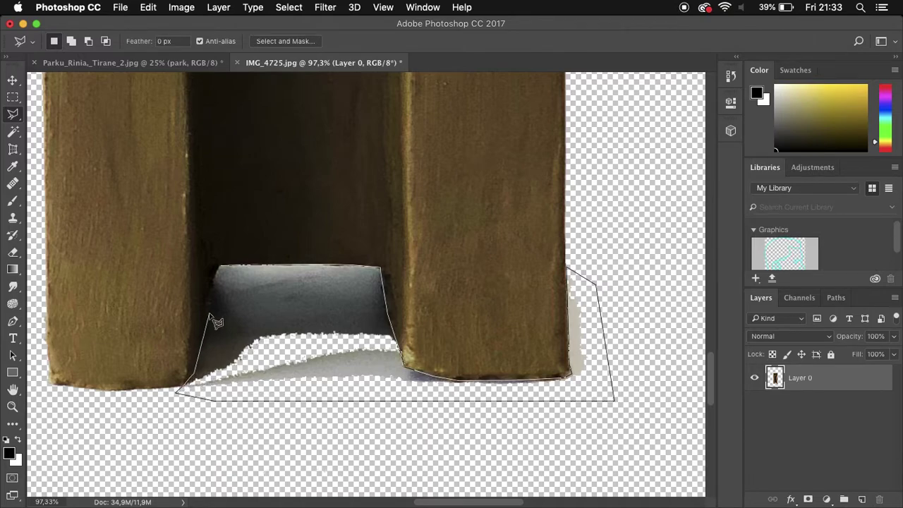
click(221, 268)
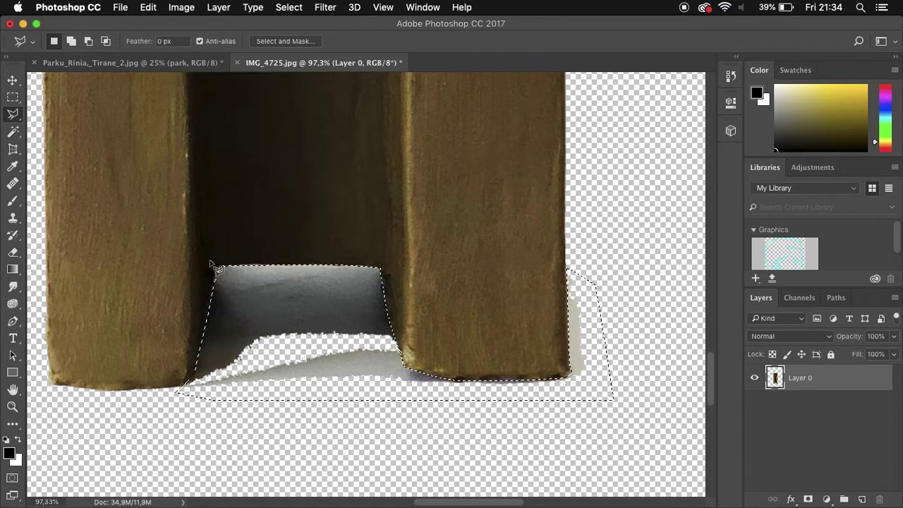
Erase the outlined gap and fringe around the model's legs with the Eraser, and clear the selection.
click(15, 249)
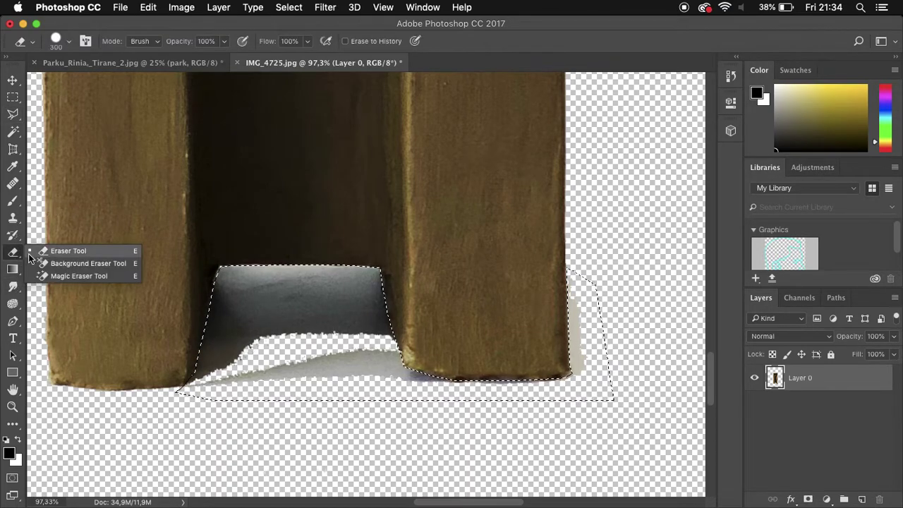
click(69, 251)
mouse_move(282, 317)
mouse_down()
mouse_move(414, 310)
mouse_move(548, 363)
mouse_up()
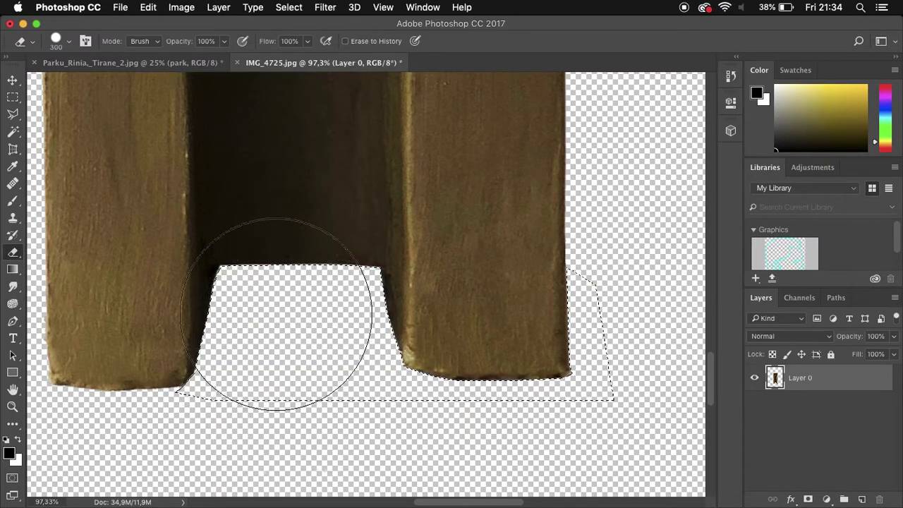
click(13, 96)
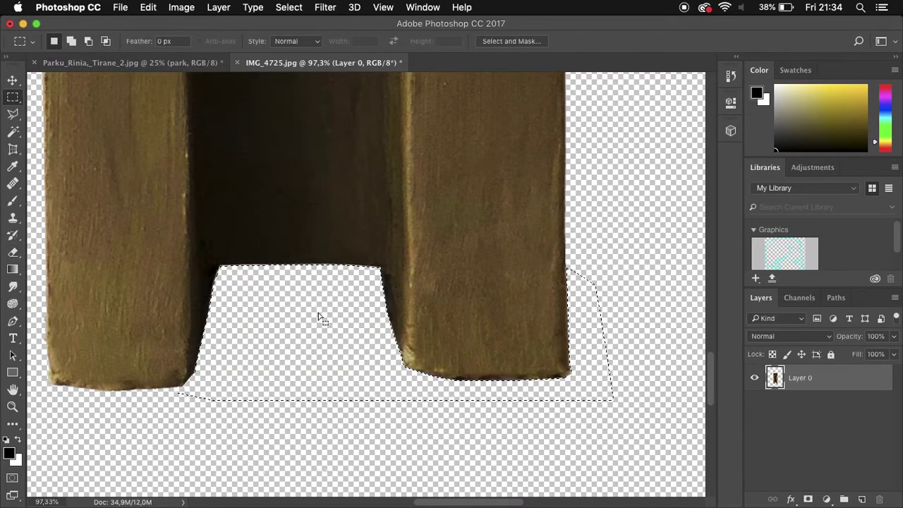
click(294, 206)
Move the cut-out model into the park photo as a new layer and scale it to about 63%.
scroll(367, 239, down, 5)
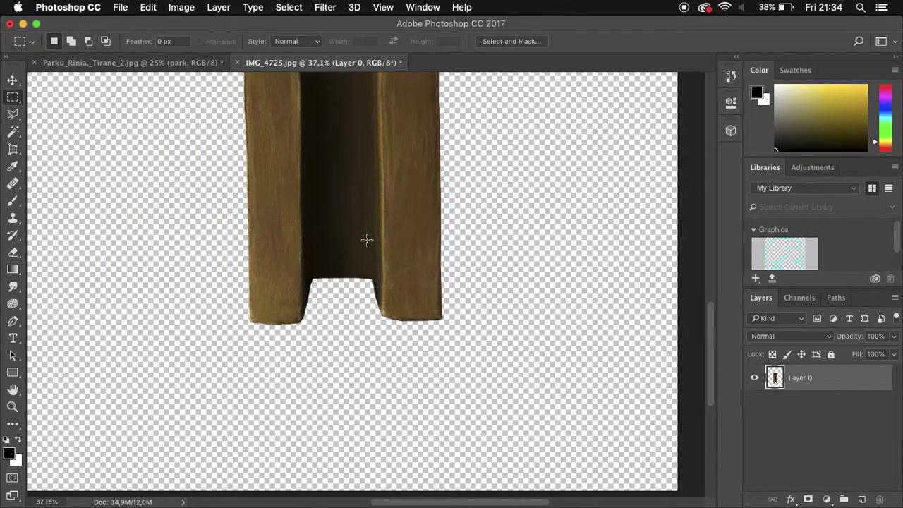
scroll(393, 265, down, 2)
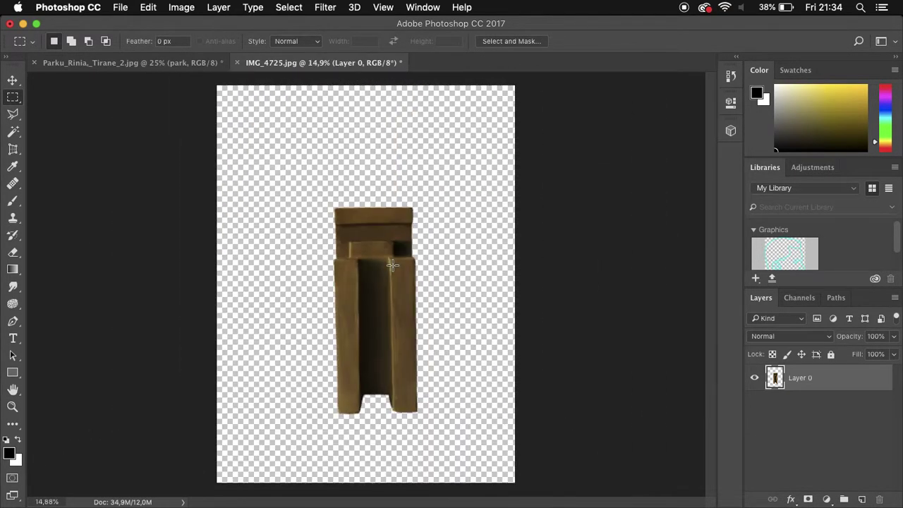
click(13, 79)
mouse_move(337, 254)
mouse_down()
mouse_move(187, 65)
mouse_move(292, 320)
mouse_move(273, 222)
mouse_up()
drag(505, 481, 350, 380)
drag(297, 315, 311, 391)
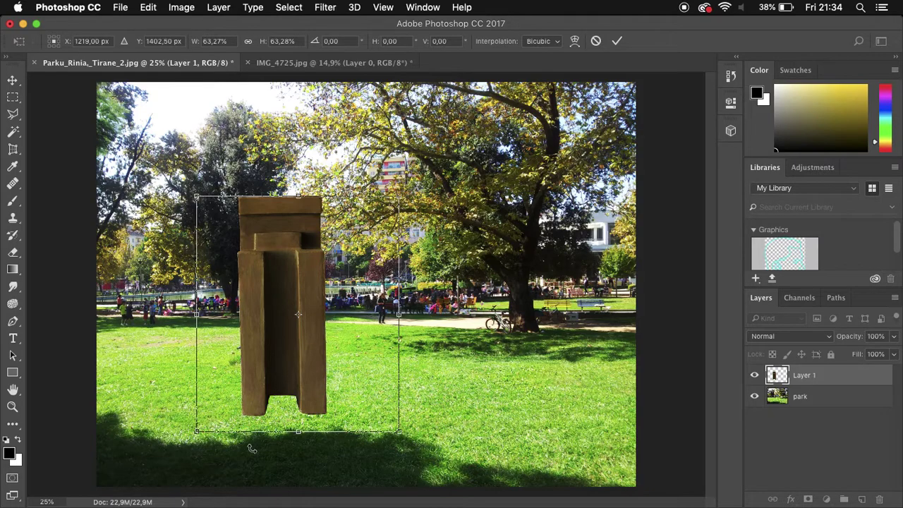
Scale the model down to about 51%, place it on the grass at the left of the park scene, and apply the transform.
drag(251, 397, 147, 374)
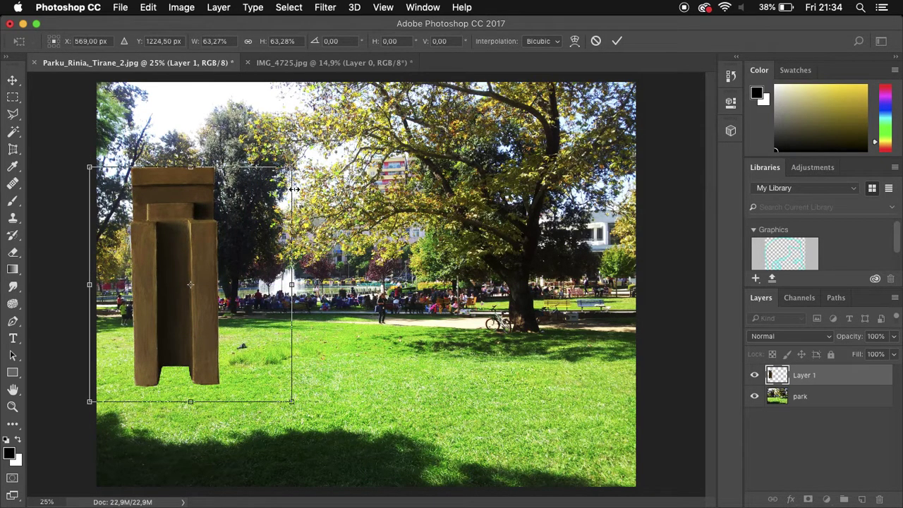
drag(293, 166, 255, 207)
drag(187, 338, 207, 345)
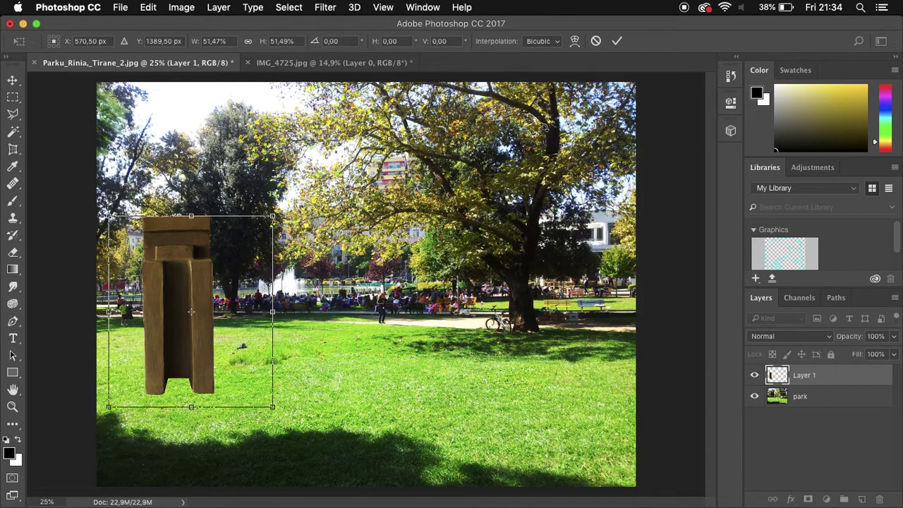
click(619, 41)
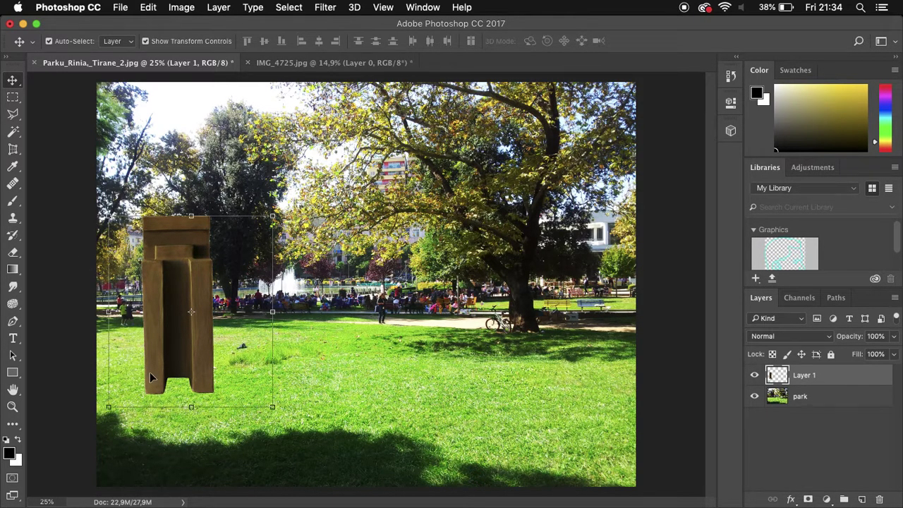
Set the eraser to 33 px with 24% hardness and soften the bottom edge of the model's left leg into the grass.
scroll(188, 386, up, 8)
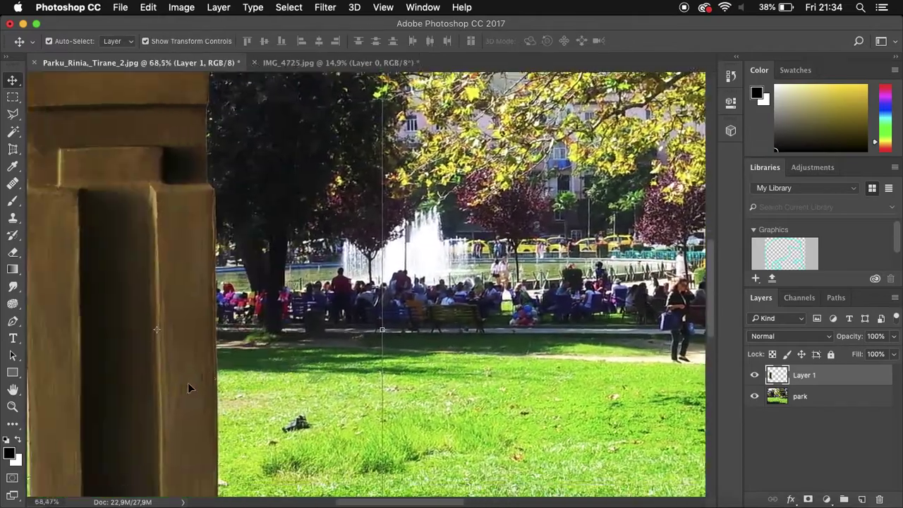
scroll(189, 388, down, 2)
scroll(189, 388, left, 2)
scroll(426, 269, up, 7)
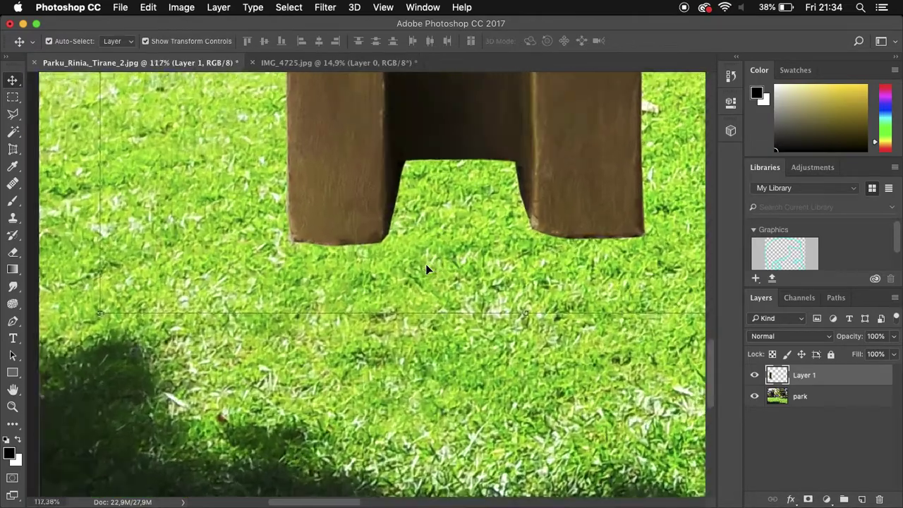
scroll(426, 269, up, 3)
scroll(426, 270, right, 1)
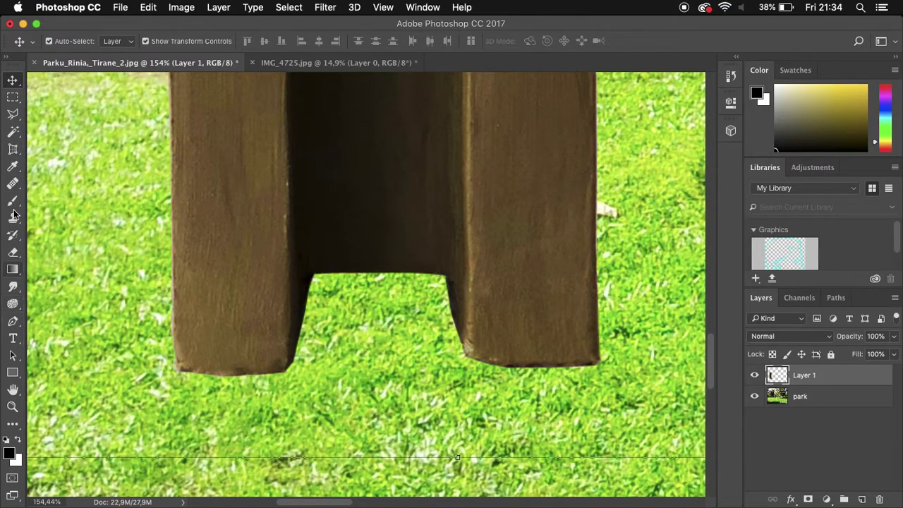
click(13, 252)
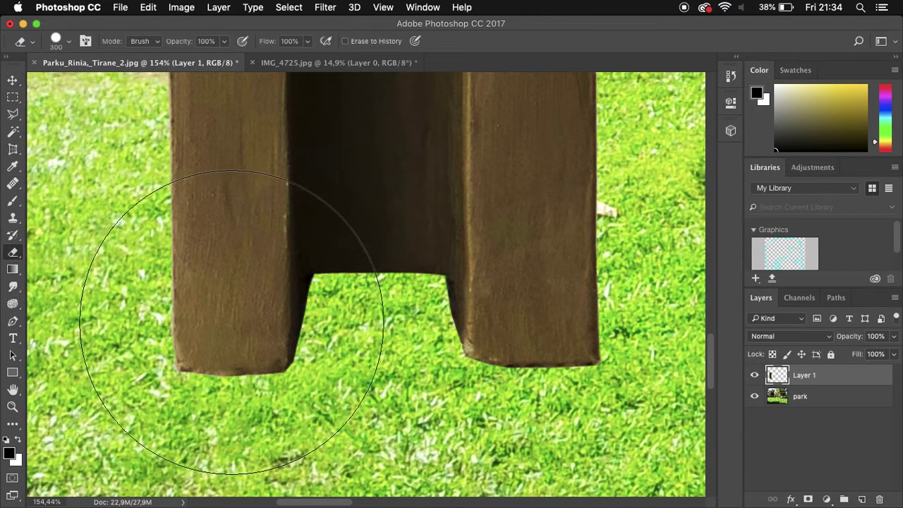
right_click(249, 309)
click(334, 338)
drag(335, 342, 332, 339)
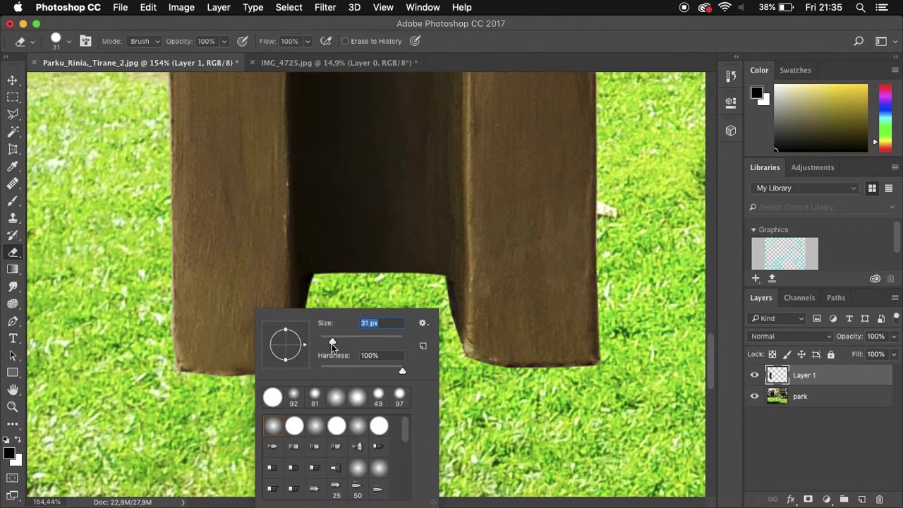
drag(331, 343, 331, 343)
click(340, 369)
mouse_move(213, 387)
mouse_down()
mouse_move(235, 392)
mouse_move(174, 381)
mouse_move(306, 373)
mouse_move(208, 379)
mouse_up()
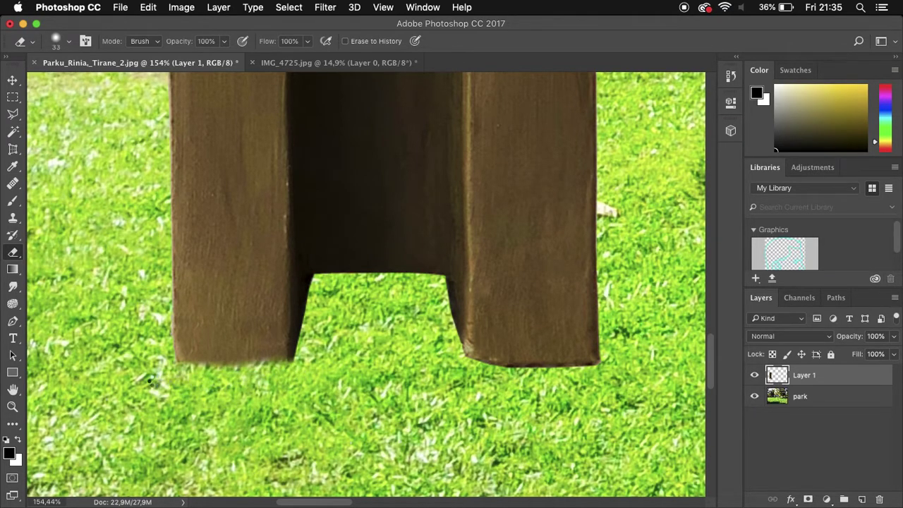
Enlarge the eraser to 49 px and soften the bottom edge of the model's right leg into the grass.
right_click(347, 382)
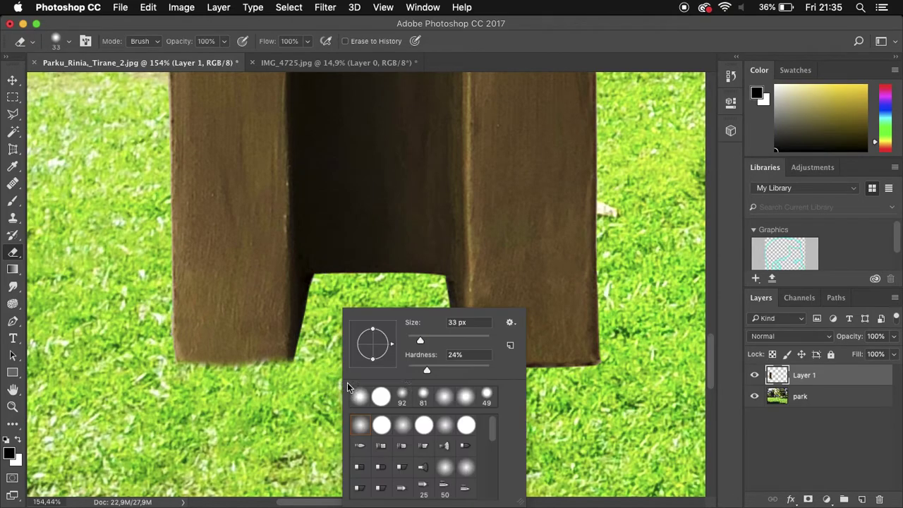
click(427, 338)
key(Return)
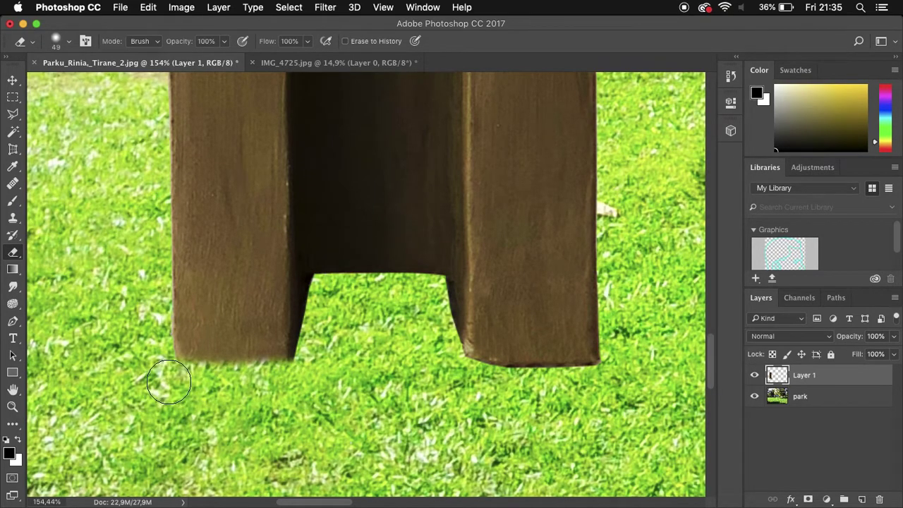
mouse_move(459, 385)
mouse_down()
mouse_move(515, 370)
mouse_move(625, 368)
mouse_up()
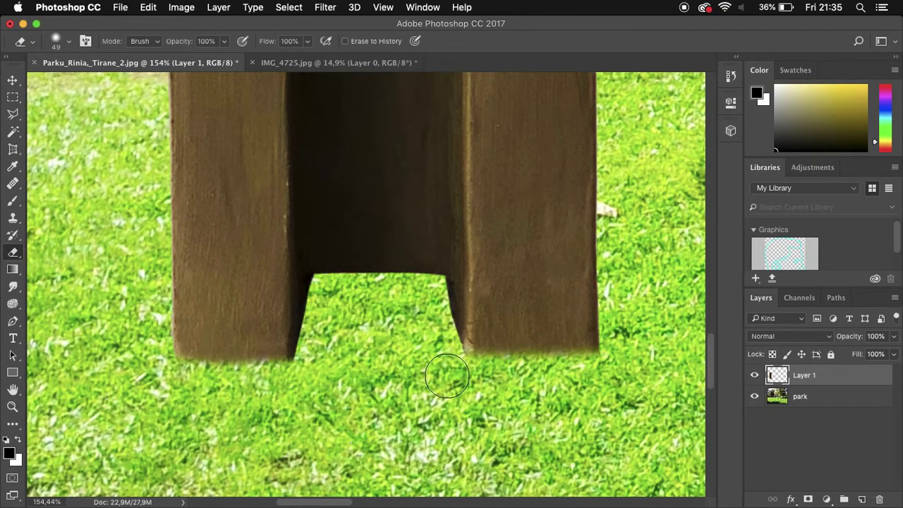
scroll(408, 368, down, 1)
scroll(407, 368, down, 5)
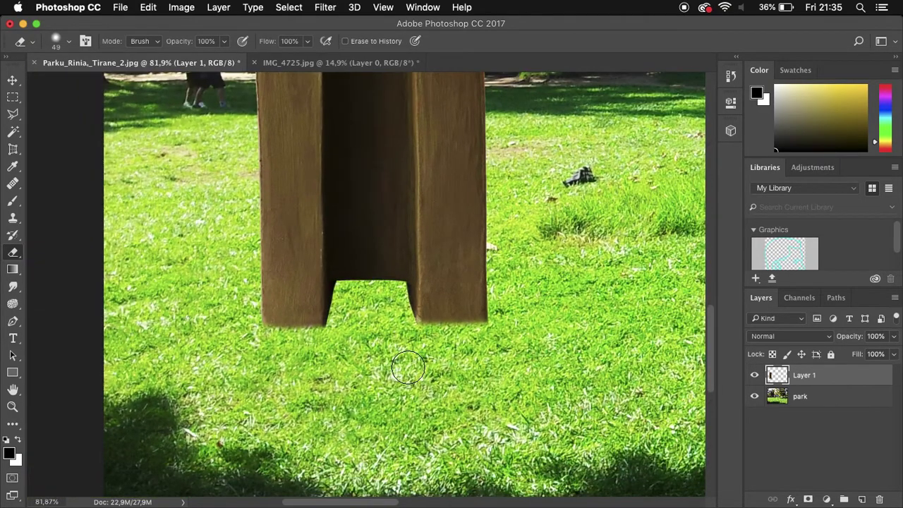
scroll(407, 368, down, 1)
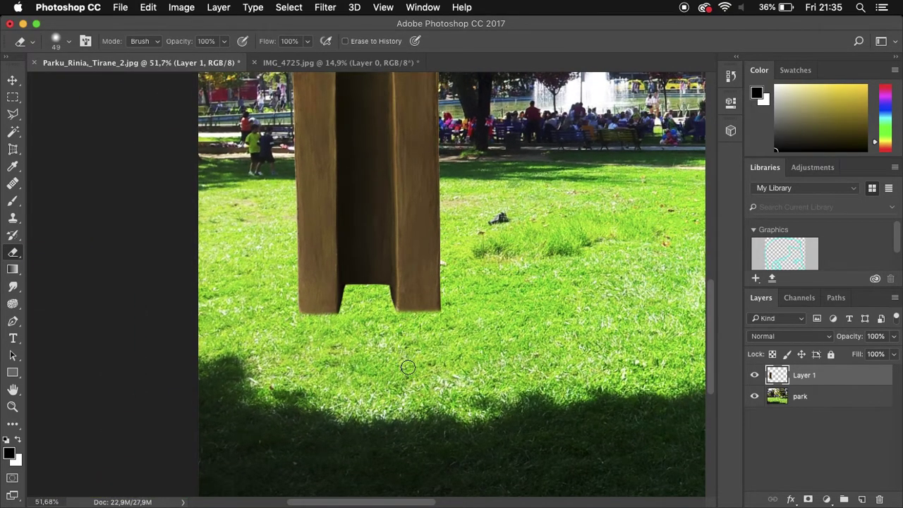
Select the park layer and darken the grass around the model's feet and between its legs with the Burn tool at 50% exposure.
scroll(408, 368, down, 1)
scroll(428, 326, down, 3)
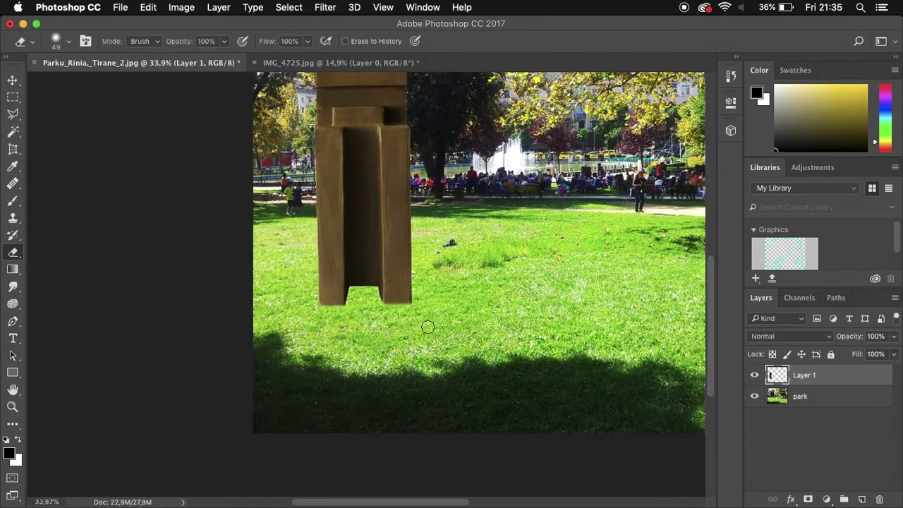
key(v)
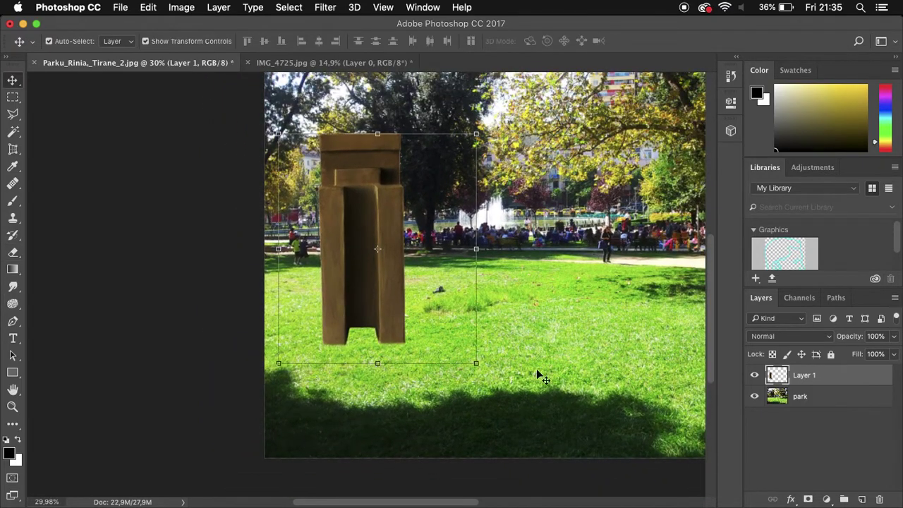
click(828, 400)
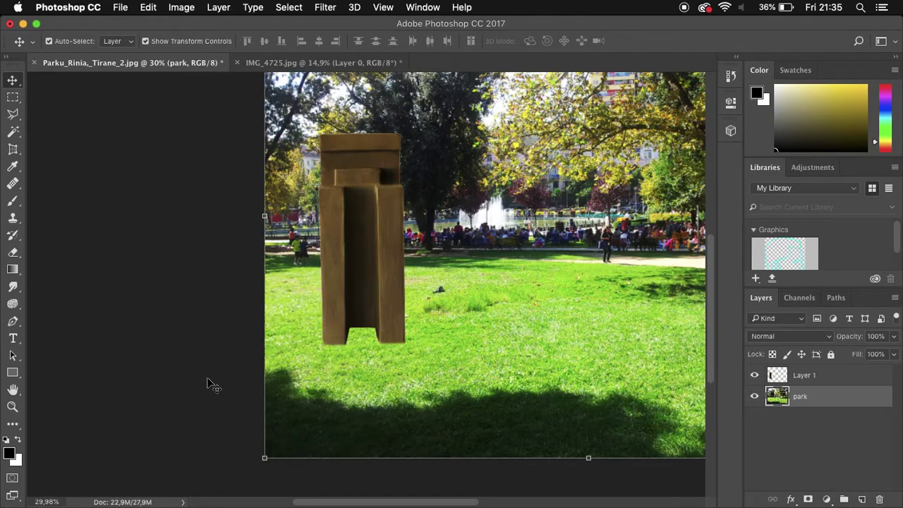
scroll(343, 346, up, 5)
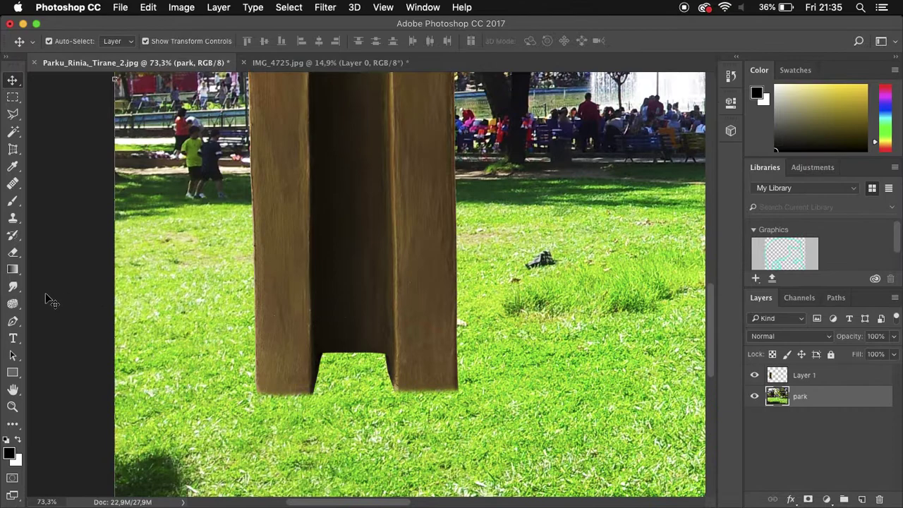
click(14, 288)
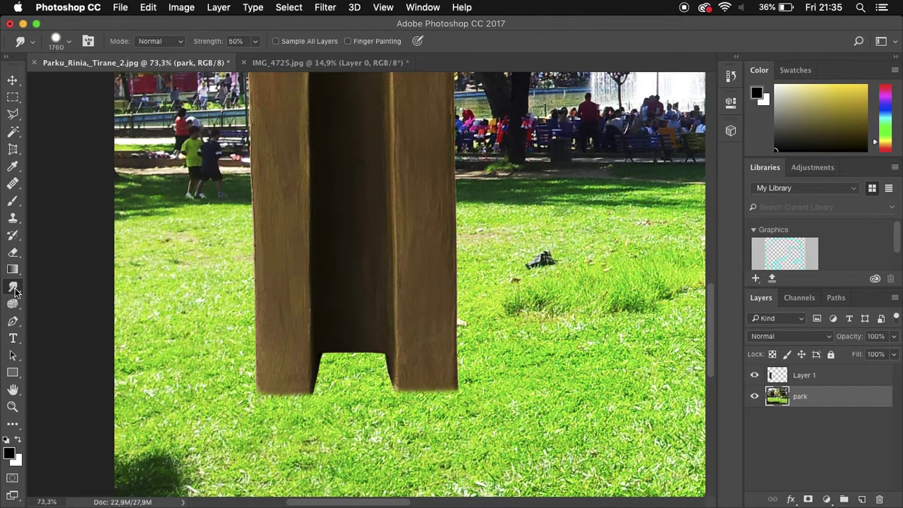
click(13, 305)
right_click(13, 304)
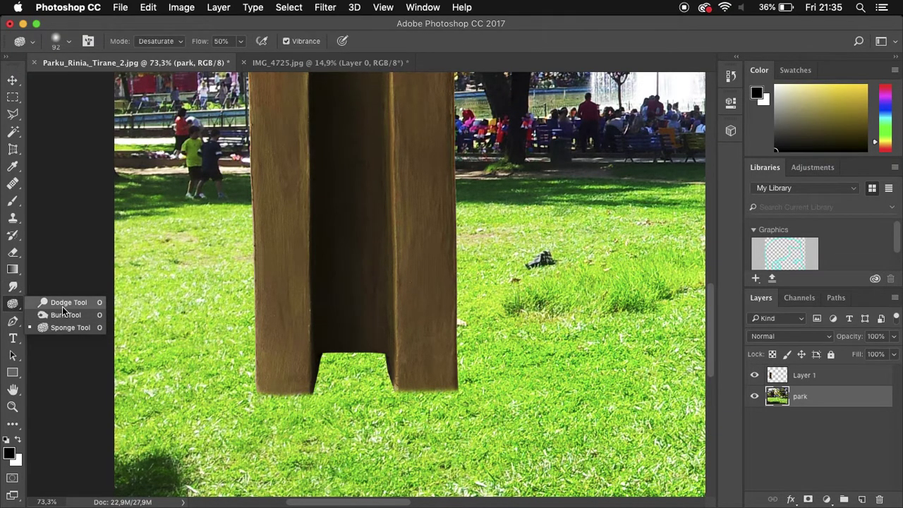
click(65, 315)
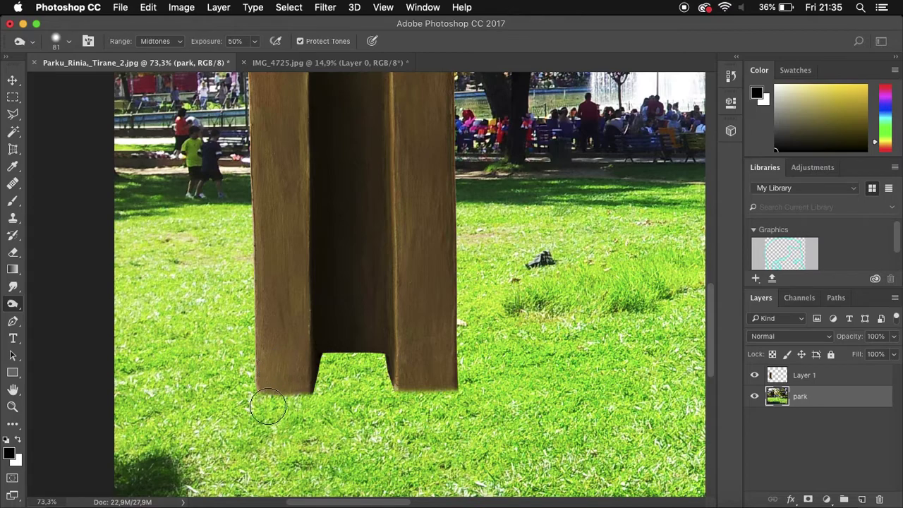
mouse_move(309, 387)
mouse_down()
mouse_move(275, 382)
mouse_move(345, 364)
mouse_move(371, 366)
mouse_move(335, 369)
mouse_move(447, 379)
mouse_move(314, 395)
mouse_move(273, 388)
mouse_move(356, 388)
mouse_up()
mouse_move(494, 384)
mouse_down()
mouse_move(440, 374)
mouse_move(288, 384)
mouse_move(374, 360)
mouse_move(450, 354)
mouse_up()
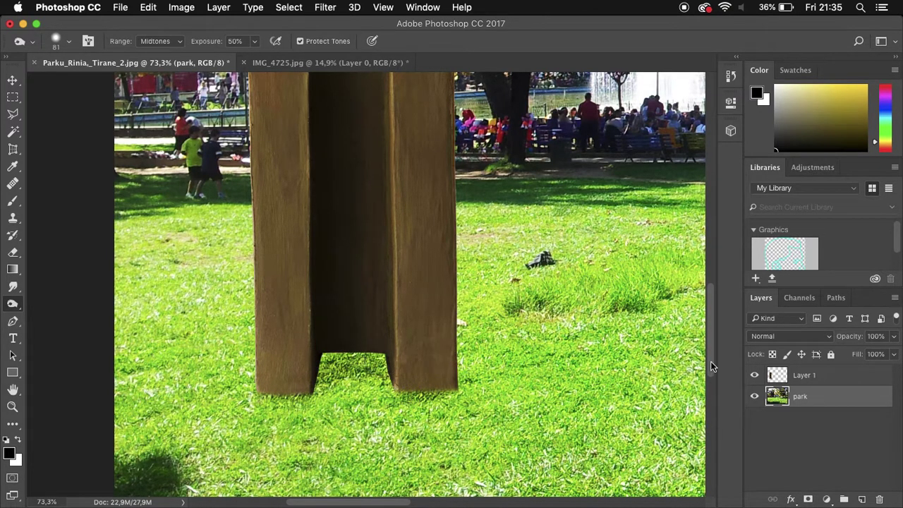
Add a new layer directly above the park layer and name it SHADOW.
click(860, 499)
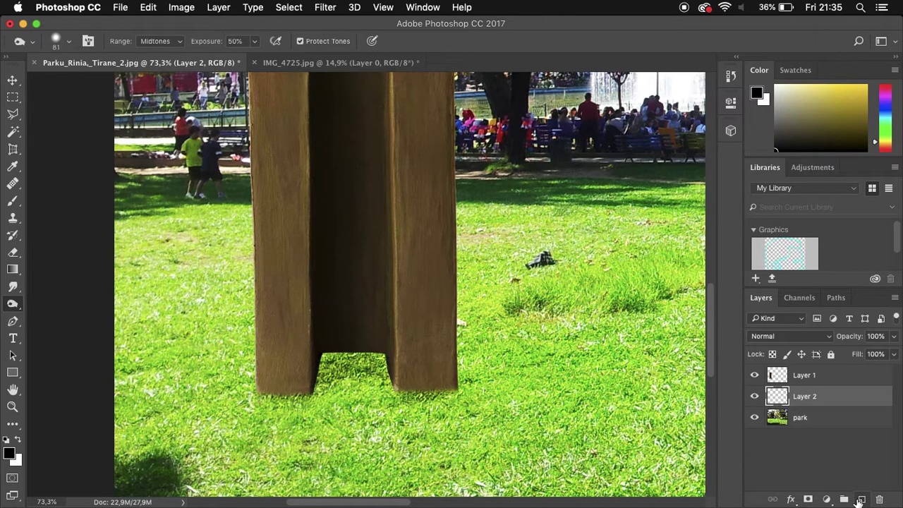
double_click(805, 396)
text(s)
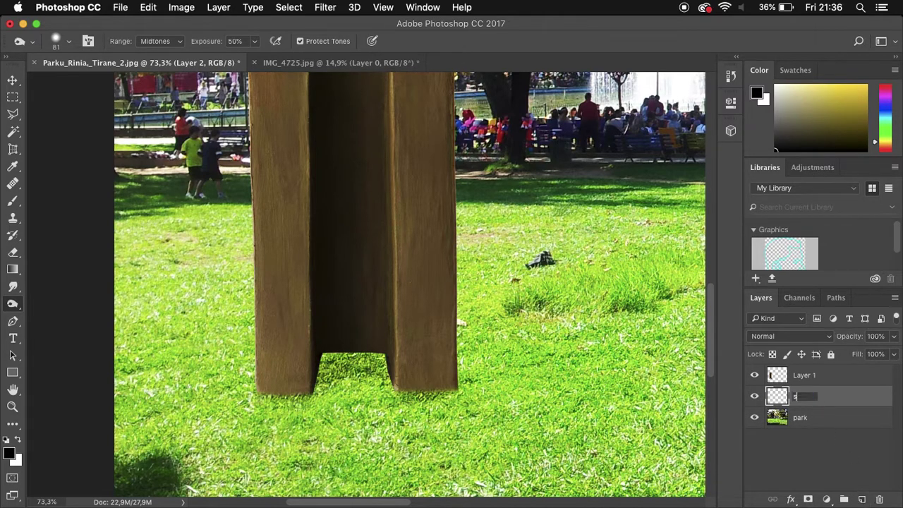
key(Return)
Set the brush to 57 px with 54% hardness and paint a black shadow stroke across the grass from the model's right leg.
scroll(455, 326, down, 2)
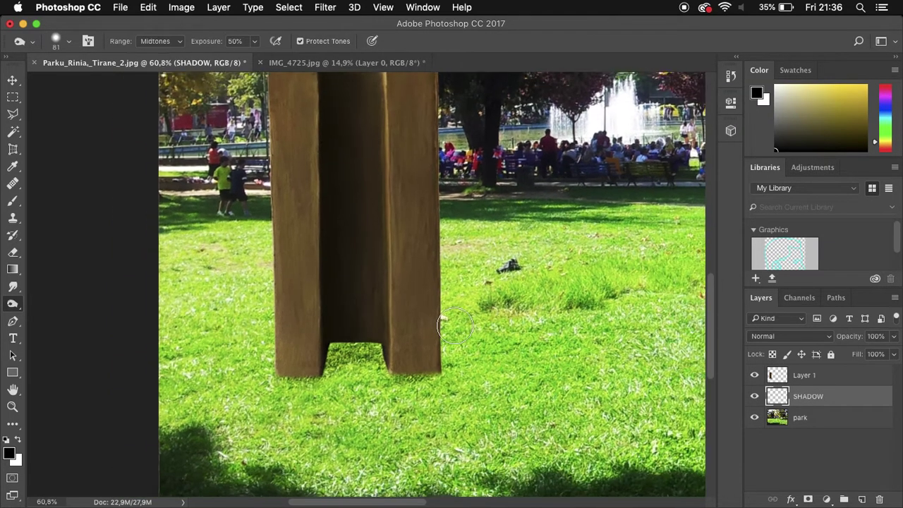
scroll(455, 326, down, 1)
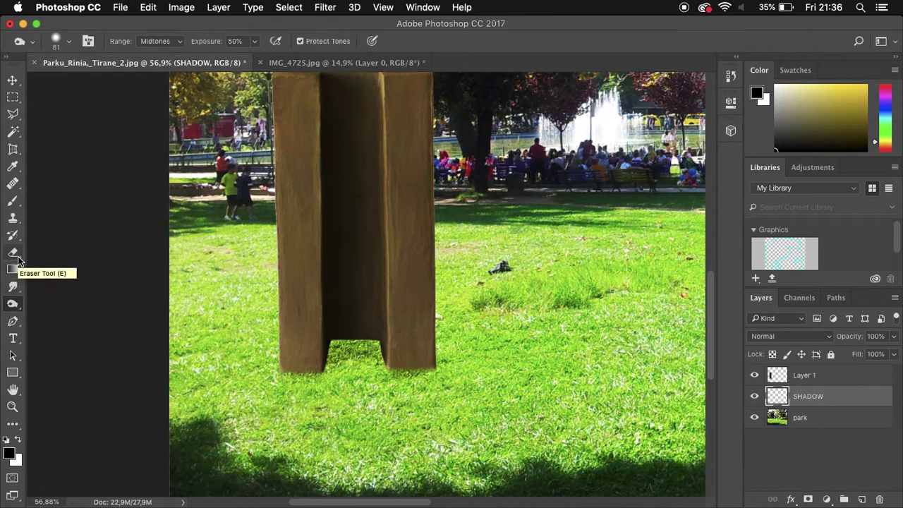
click(13, 200)
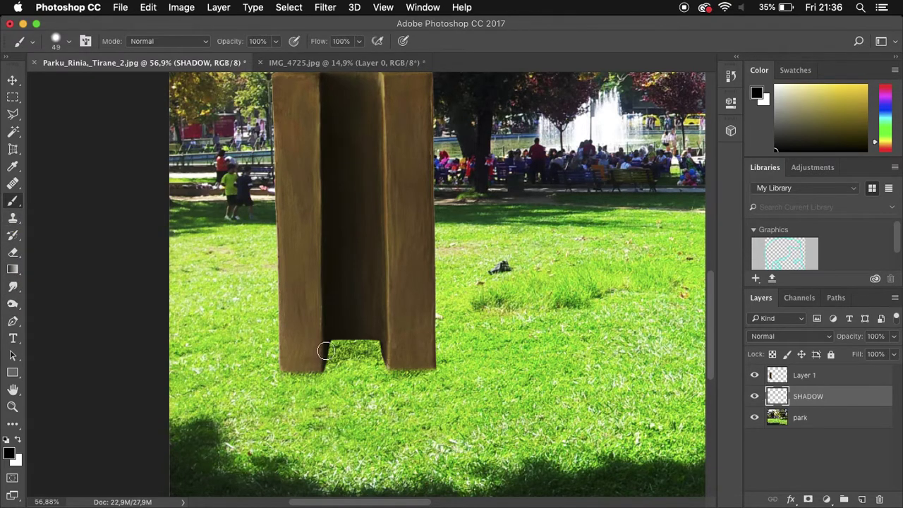
right_click(337, 372)
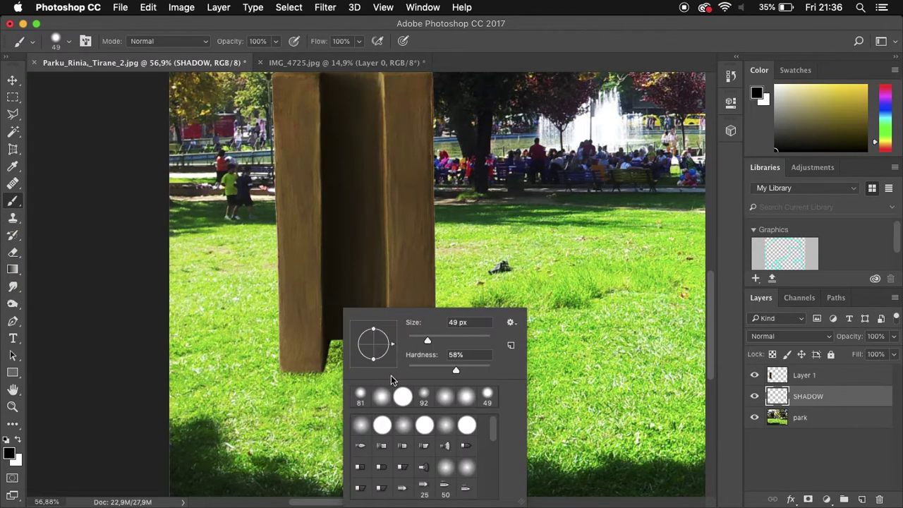
click(436, 341)
drag(437, 342, 431, 340)
drag(456, 370, 452, 370)
click(460, 299)
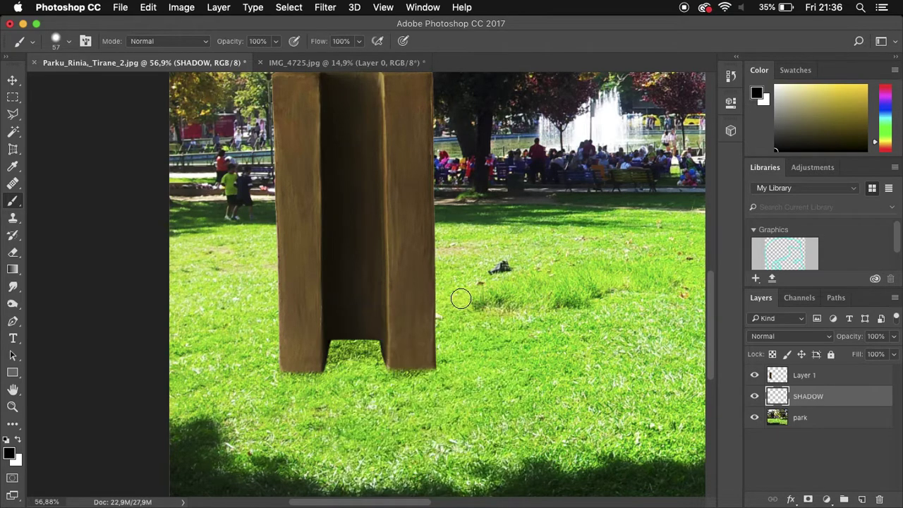
scroll(437, 354, right, 5)
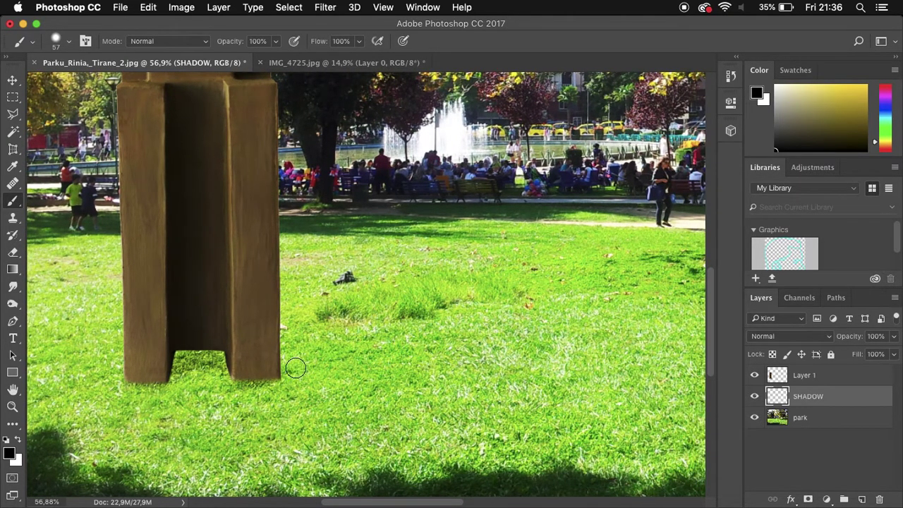
drag(279, 369, 383, 343)
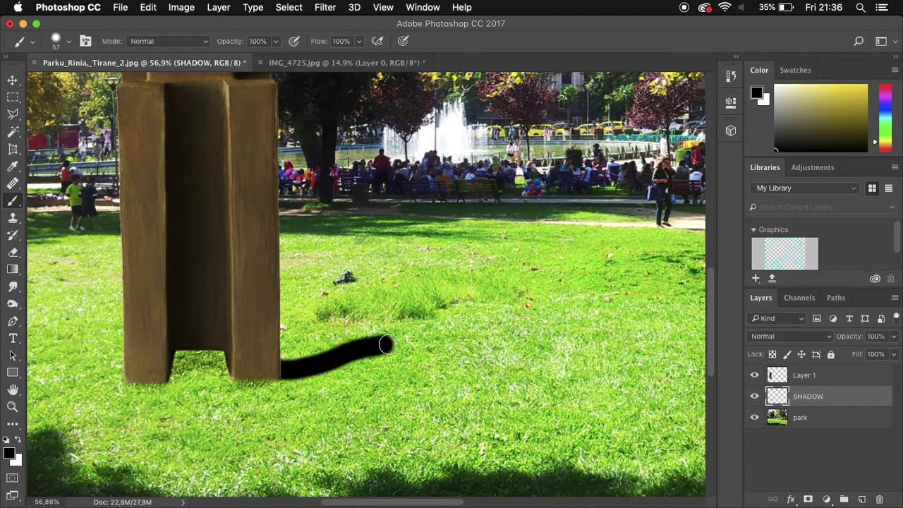
key(super+z)
drag(277, 366, 408, 330)
drag(279, 356, 363, 337)
key(super+z)
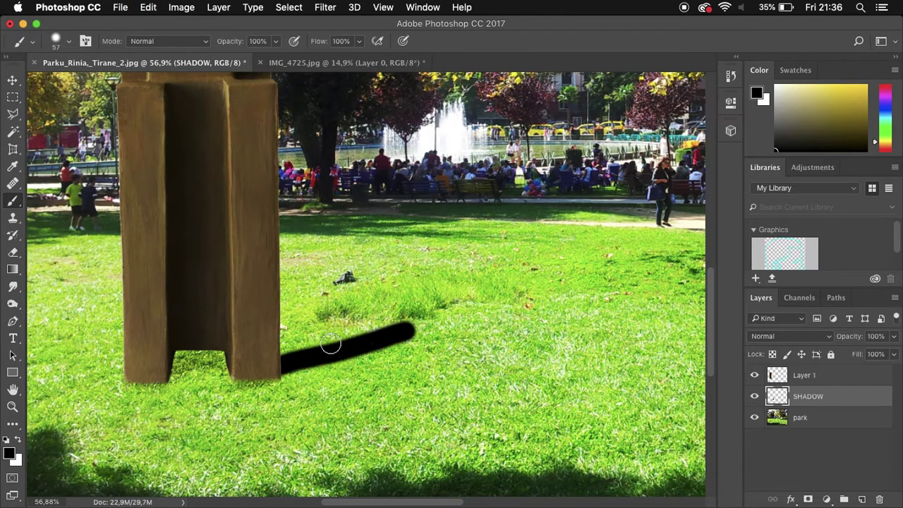
Reduce the brush to 41 px, then widen the black shadow near the right leg and extend it farther across the grass.
right_click(331, 344)
drag(423, 340, 418, 340)
drag(281, 355, 443, 325)
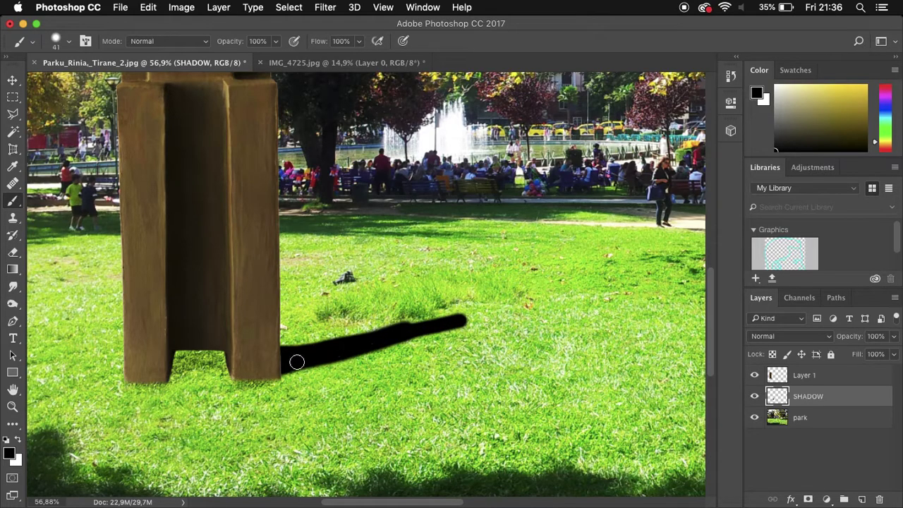
mouse_move(296, 362)
mouse_down()
mouse_move(285, 368)
mouse_move(327, 357)
mouse_up()
Reduce the brush size to 23 px.
right_click(342, 346)
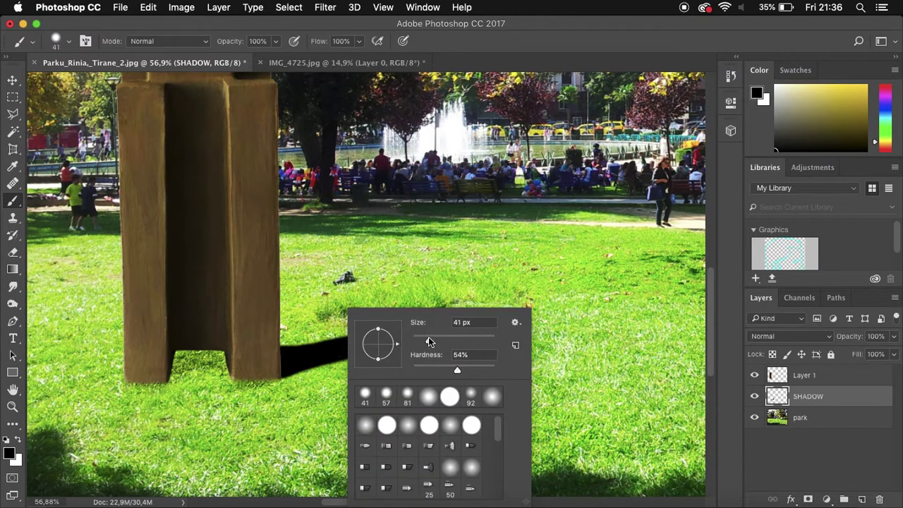
drag(426, 341, 421, 340)
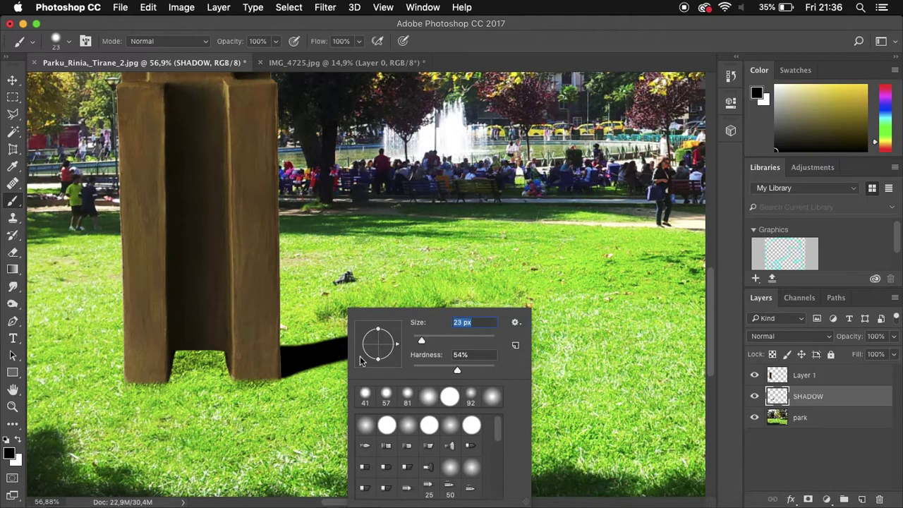
key(Return)
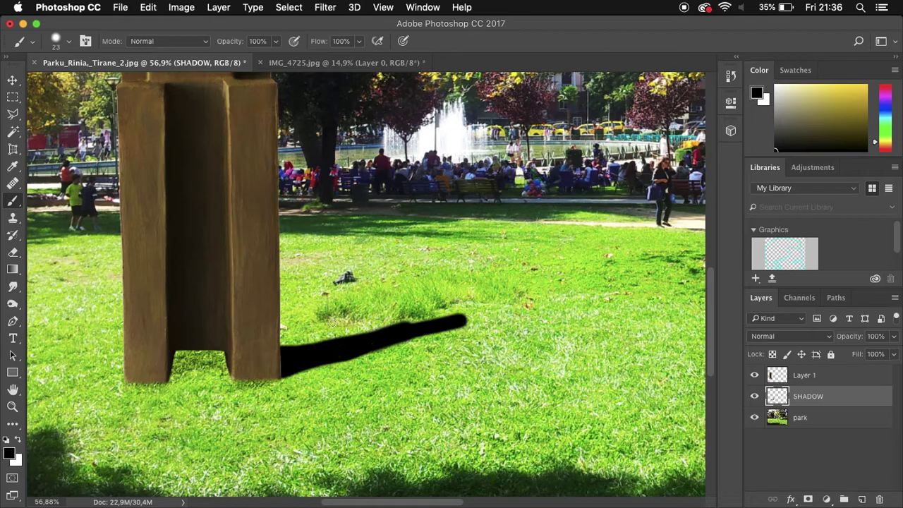
Set the brush to 55 px and fill the grass gap between the model's legs with black shadow.
right_click(187, 351)
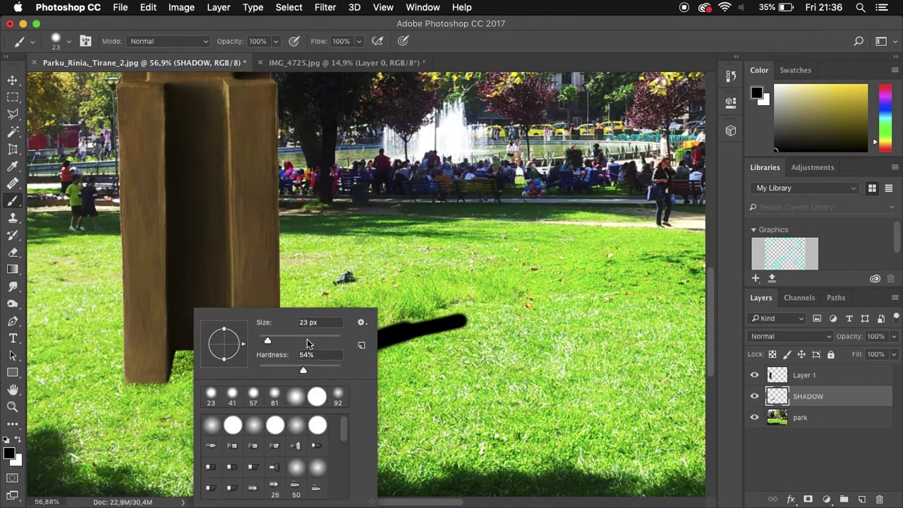
click(281, 341)
key(Return)
mouse_move(176, 356)
mouse_down()
mouse_move(234, 359)
mouse_move(170, 358)
mouse_move(167, 368)
mouse_move(236, 365)
mouse_move(172, 374)
mouse_move(245, 368)
mouse_up()
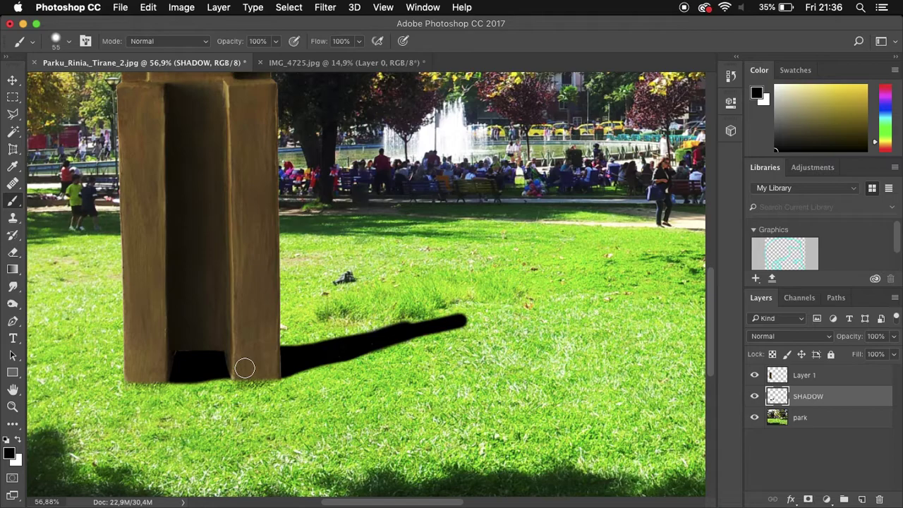
key(super+z)
drag(172, 374, 245, 369)
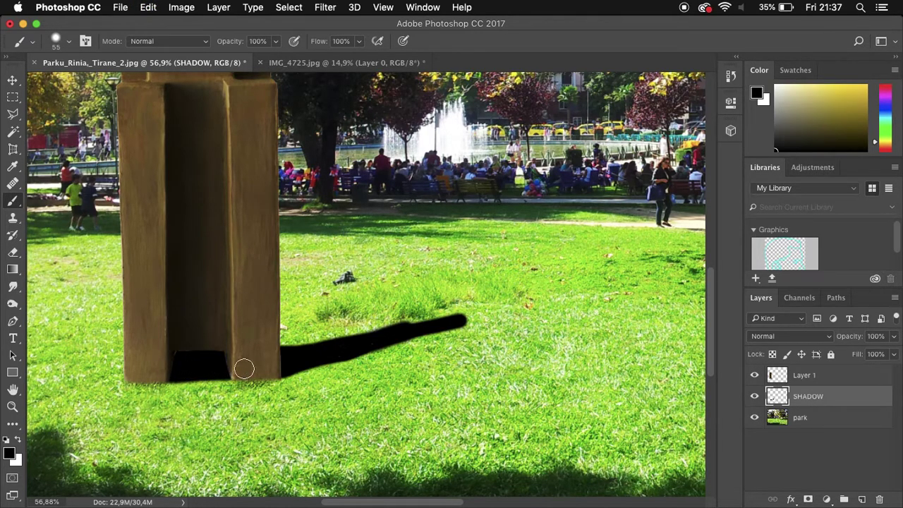
Lower the SHADOW layer's opacity to 64%.
scroll(387, 376, down, 2)
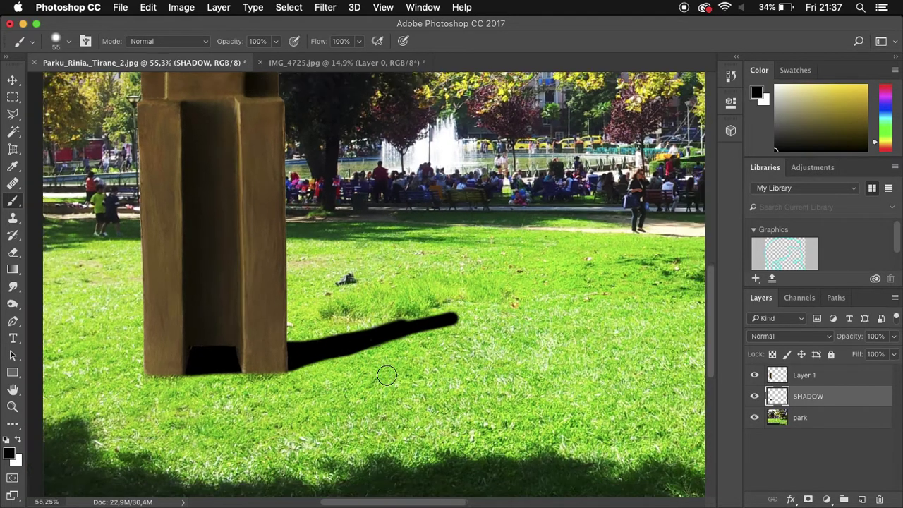
click(892, 337)
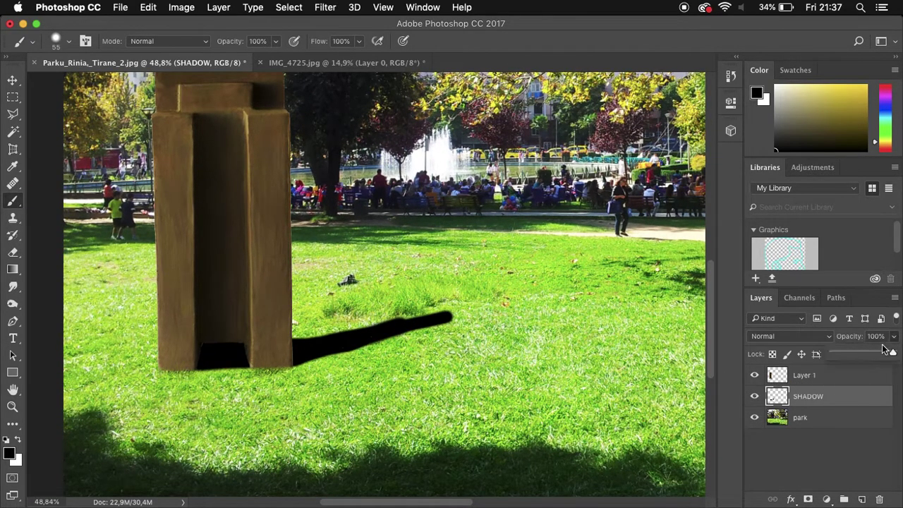
click(872, 355)
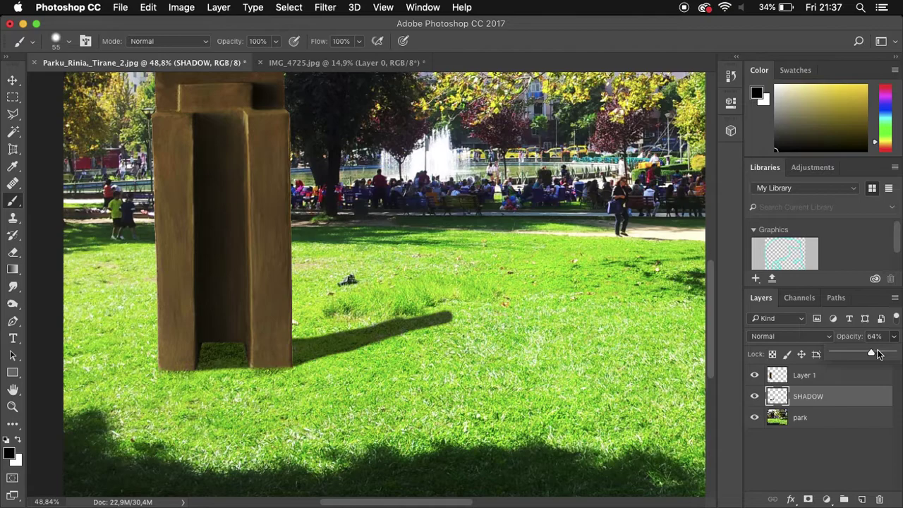
Apply a Gaussian Blur with a radius of 20.4 pixels to the SHADOW layer.
click(325, 8)
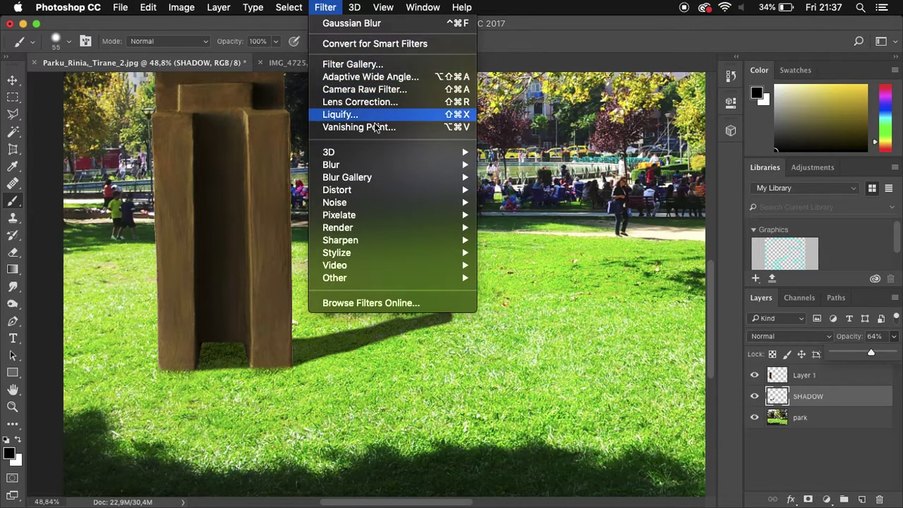
mouse_move(400, 179)
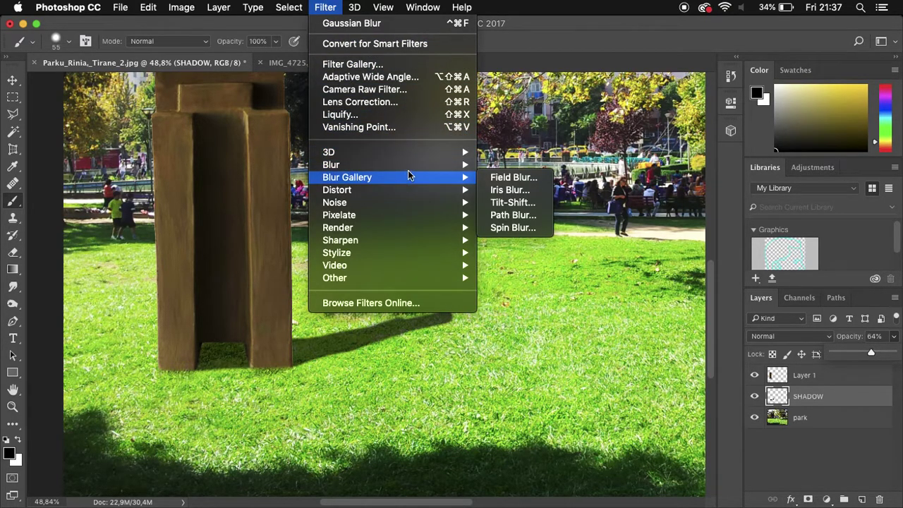
mouse_move(438, 168)
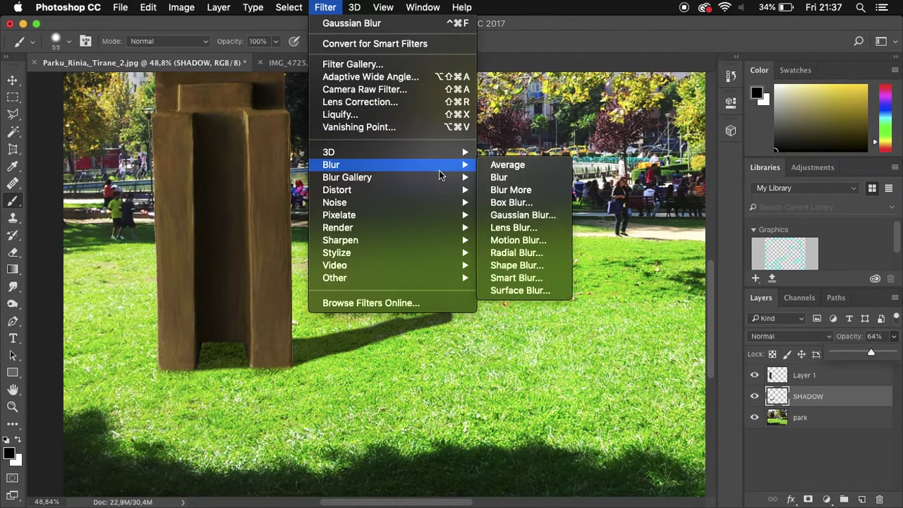
click(522, 215)
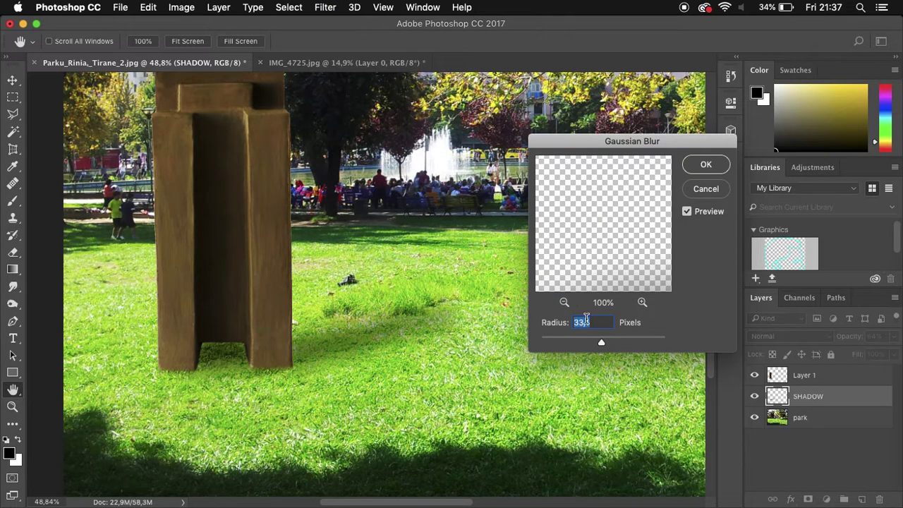
drag(609, 339, 593, 339)
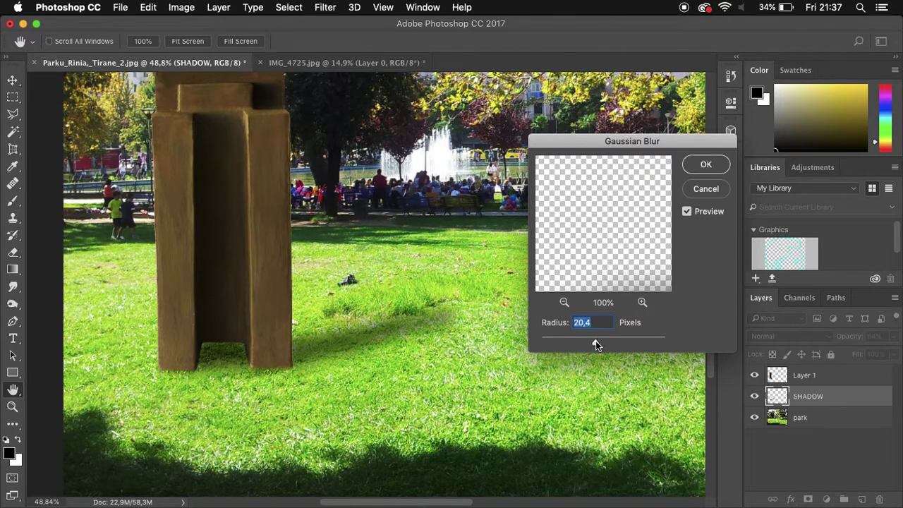
click(708, 173)
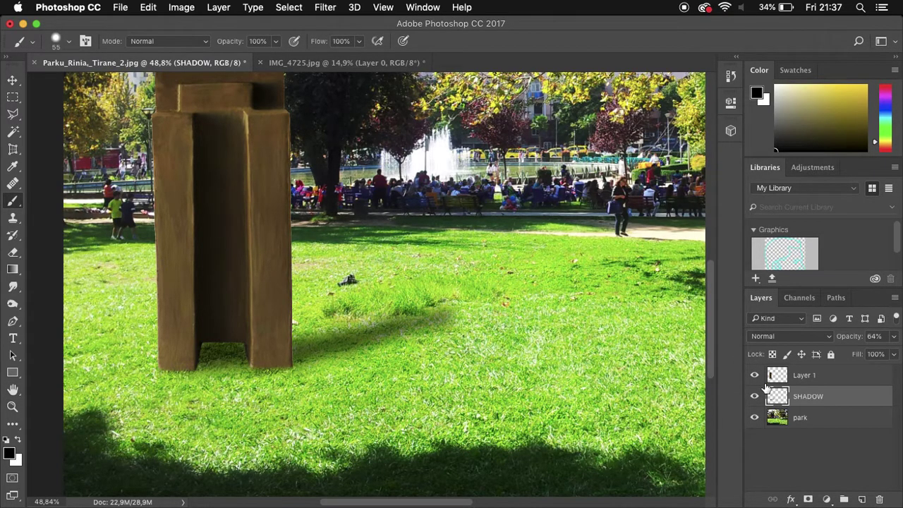
Duplicate the SHADOW layer and lower the copy's opacity to 22%.
right_click(791, 400)
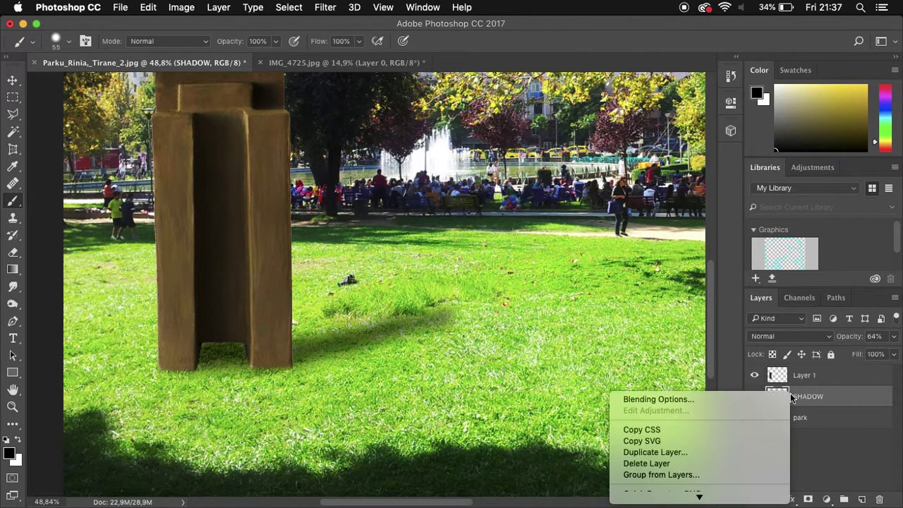
click(674, 455)
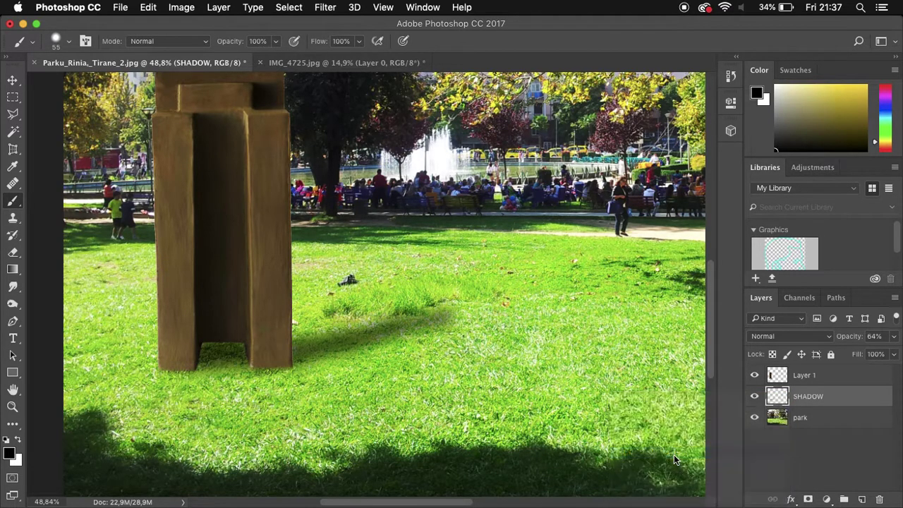
click(578, 199)
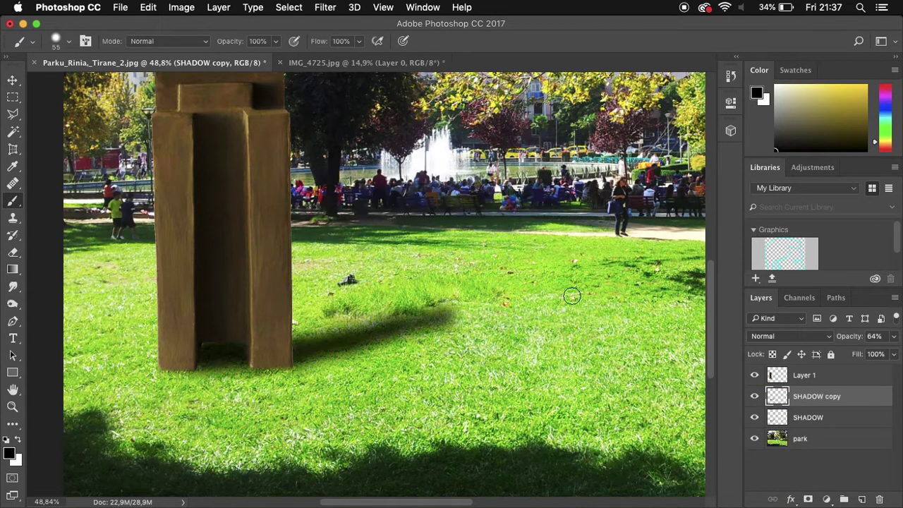
click(895, 337)
drag(872, 354, 843, 354)
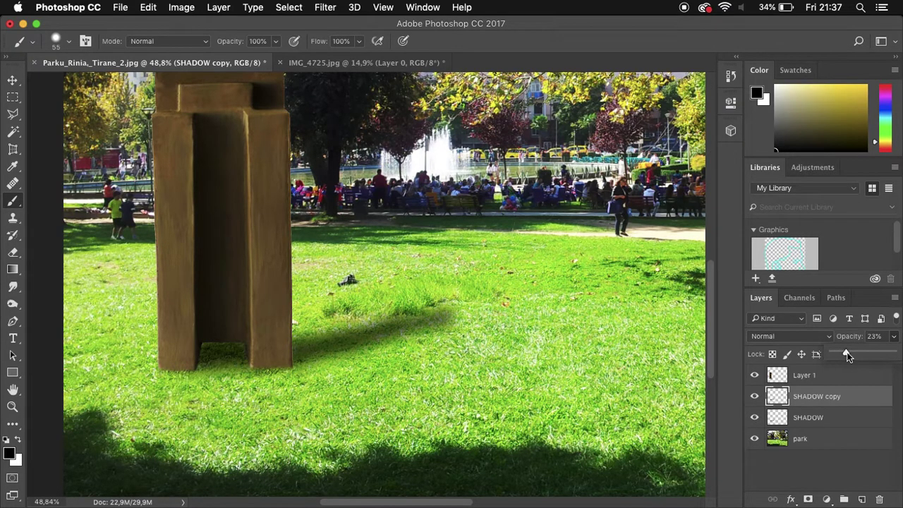
drag(849, 357, 846, 356)
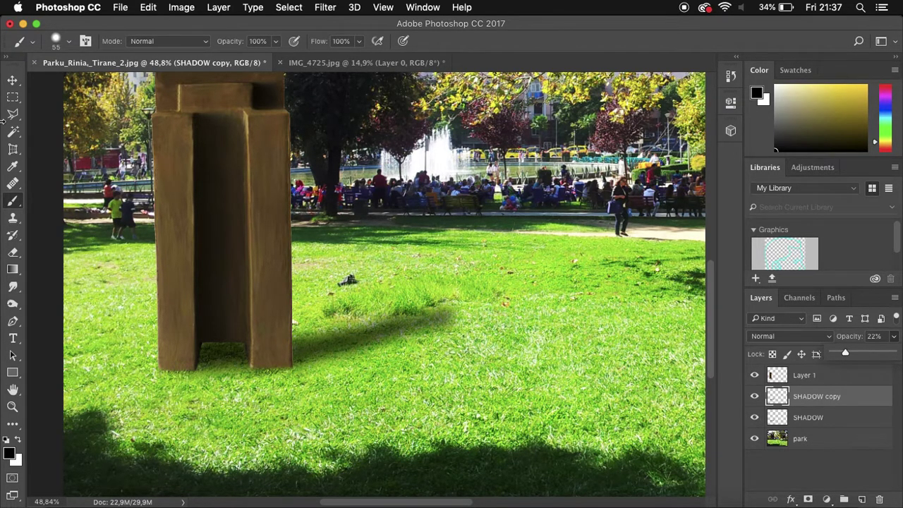
Start a Hue/Saturation adjustment on the wooden model's layer and set Lightness to -33.
click(12, 81)
click(496, 192)
scroll(496, 192, down, 2)
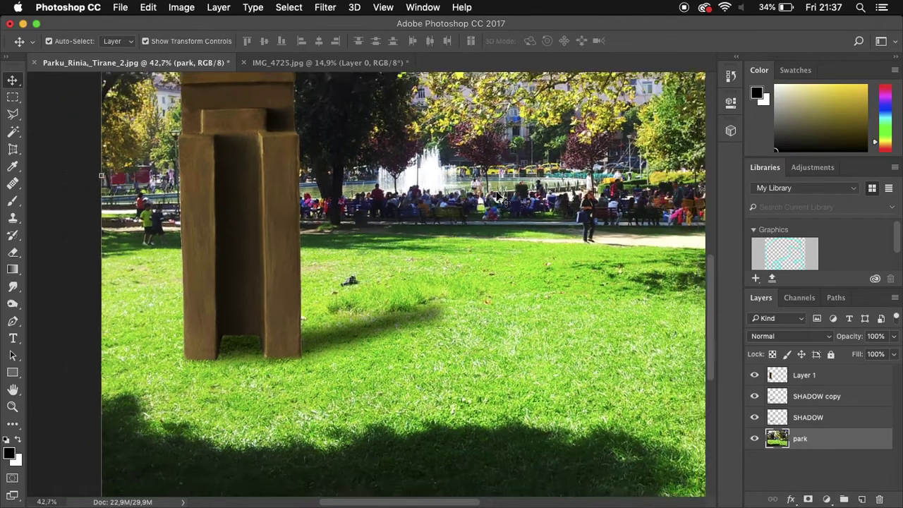
scroll(497, 194, down, 5)
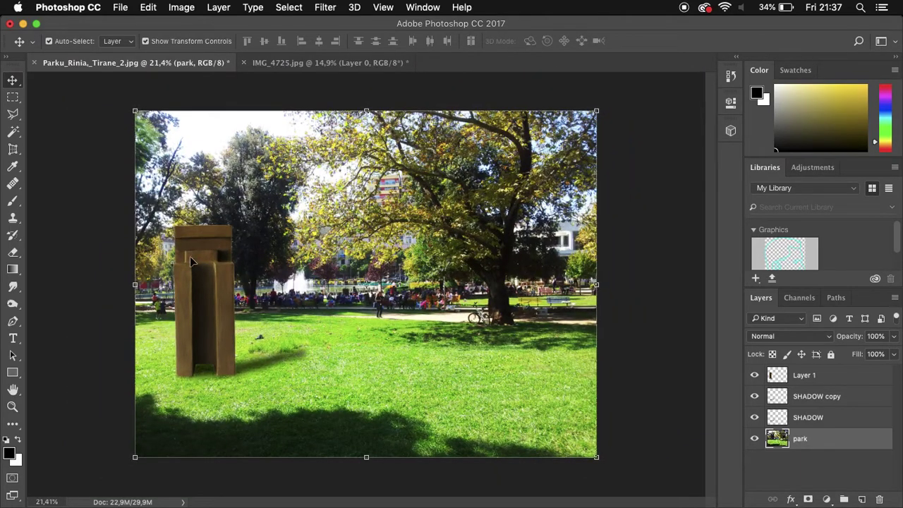
click(190, 261)
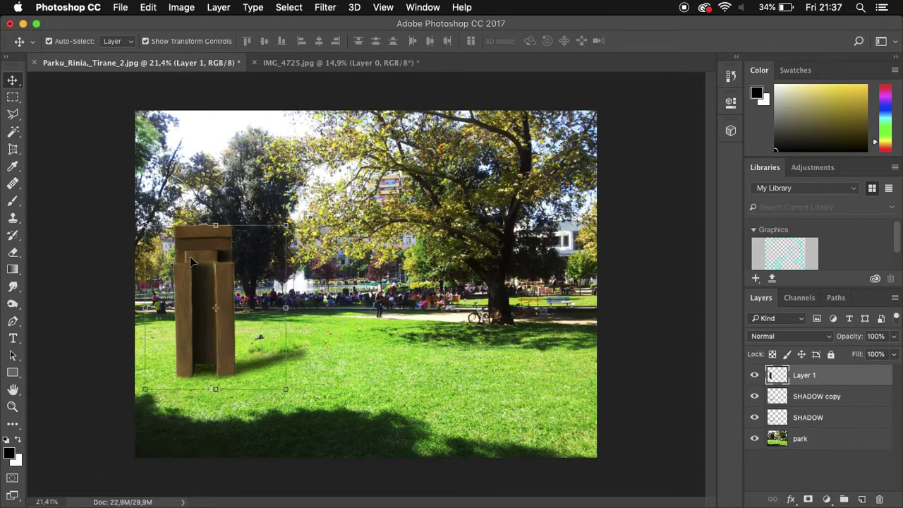
click(180, 6)
mouse_move(281, 48)
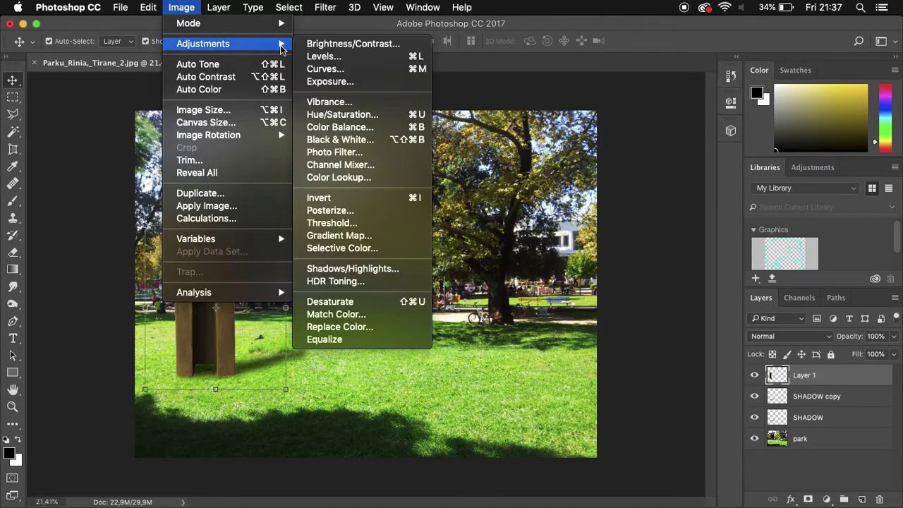
click(348, 115)
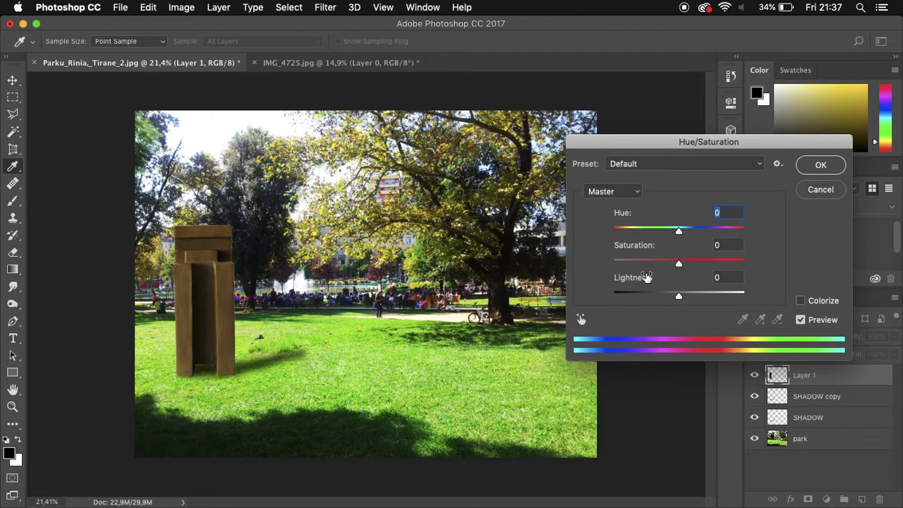
click(657, 296)
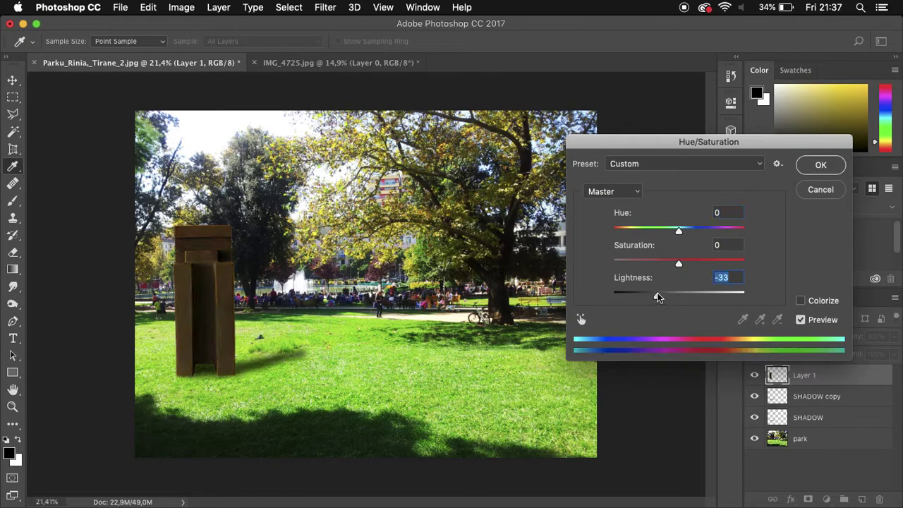
Try saturation values of -43 and +29 on the model, with a hue of +4.
click(634, 262)
drag(641, 264, 651, 265)
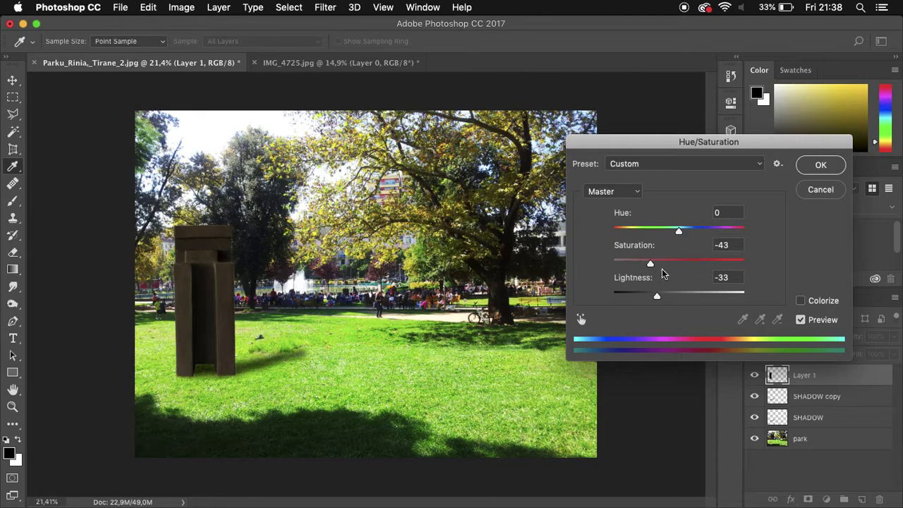
drag(650, 263, 645, 267)
drag(675, 231, 633, 231)
drag(667, 261, 682, 237)
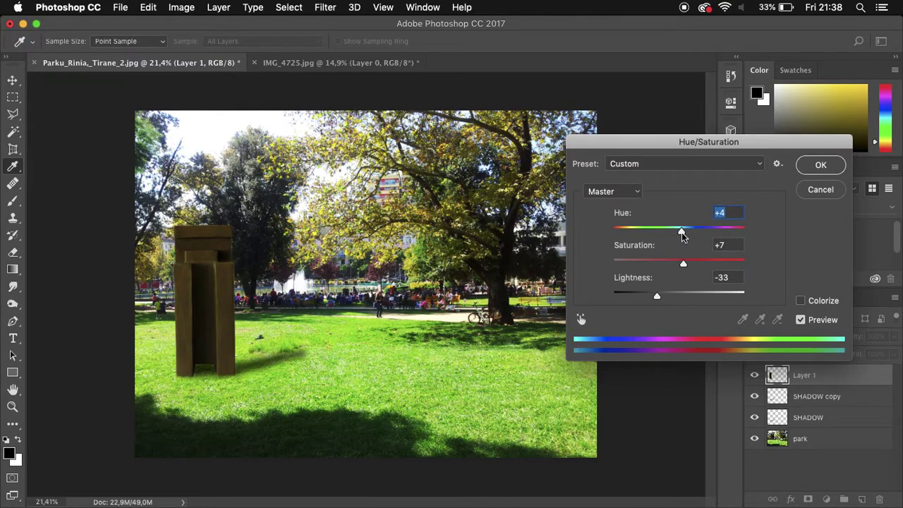
drag(683, 266, 705, 263)
drag(709, 266, 699, 266)
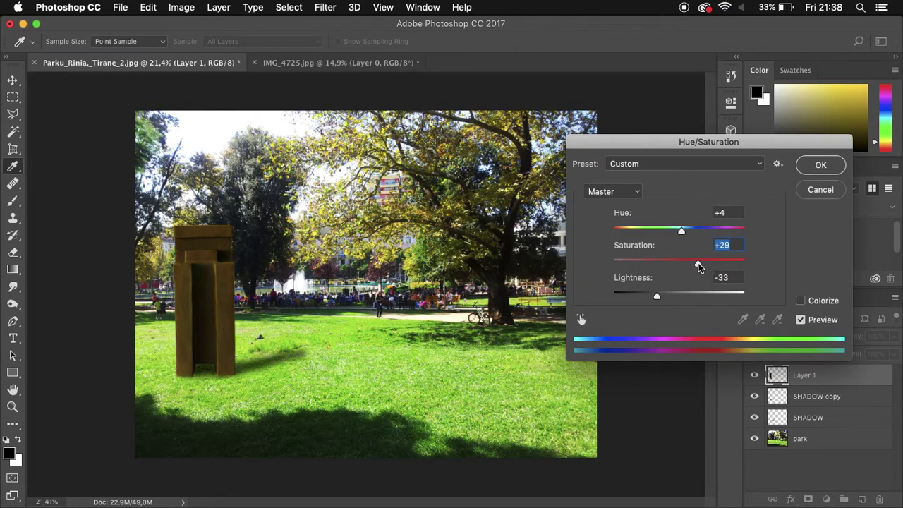
Reduce the model's saturation, shift its hue slightly further positive, apply the Hue/Saturation adjustment and deselect the layer.
drag(640, 263, 652, 263)
drag(683, 233, 688, 233)
click(818, 164)
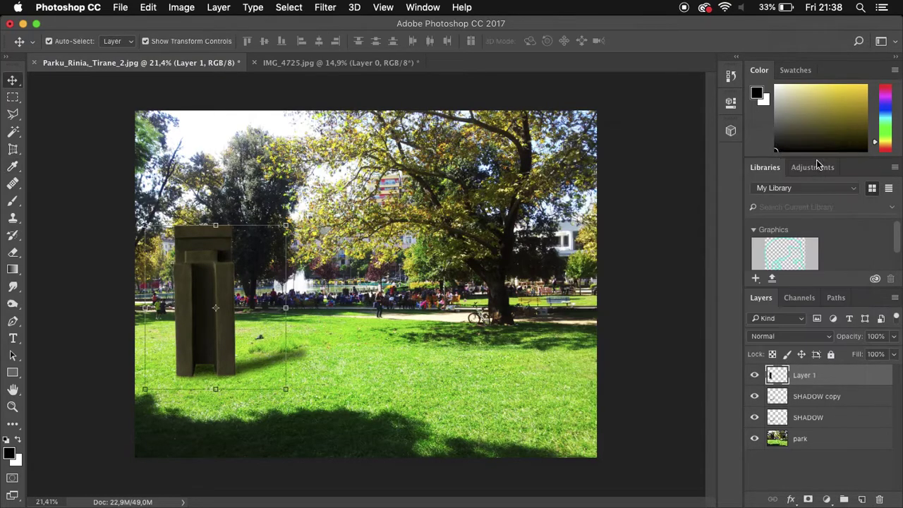
click(64, 226)
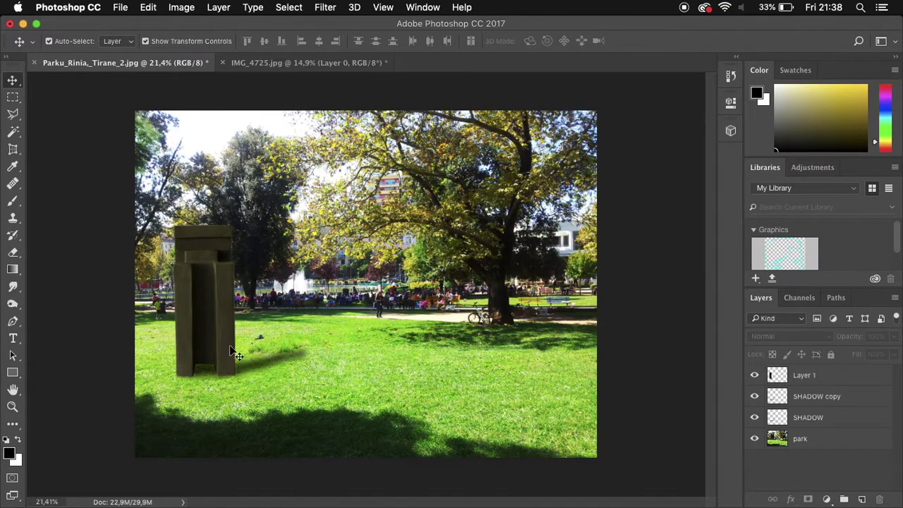
Erase along the bottom edge of the model on Layer 1 with the soft 49 px eraser to blend it into the grass.
scroll(209, 362, up, 5)
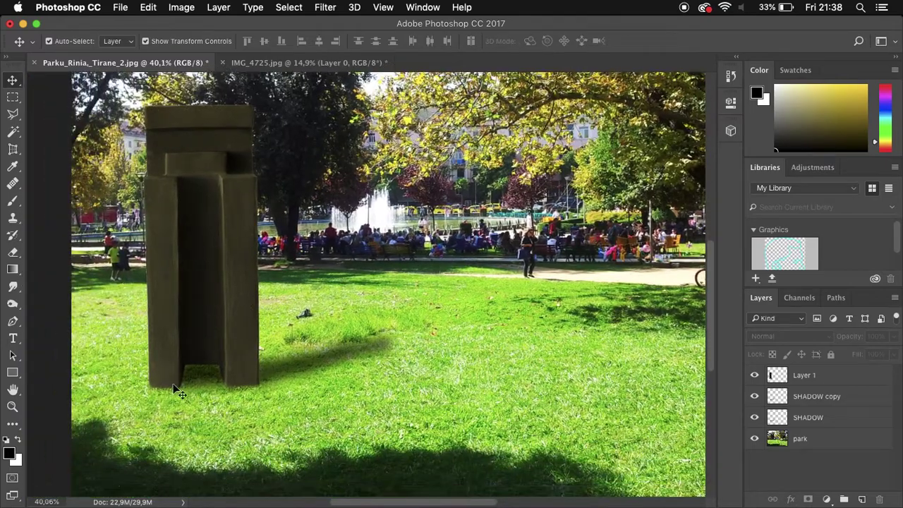
scroll(178, 390, up, 3)
scroll(127, 397, up, 2)
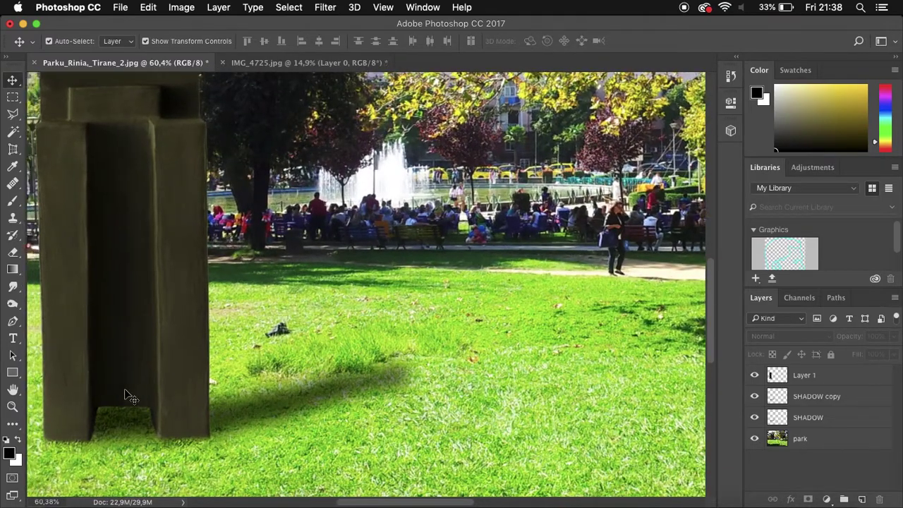
scroll(229, 351, up, 2)
scroll(230, 347, left, 4)
scroll(230, 347, down, 3)
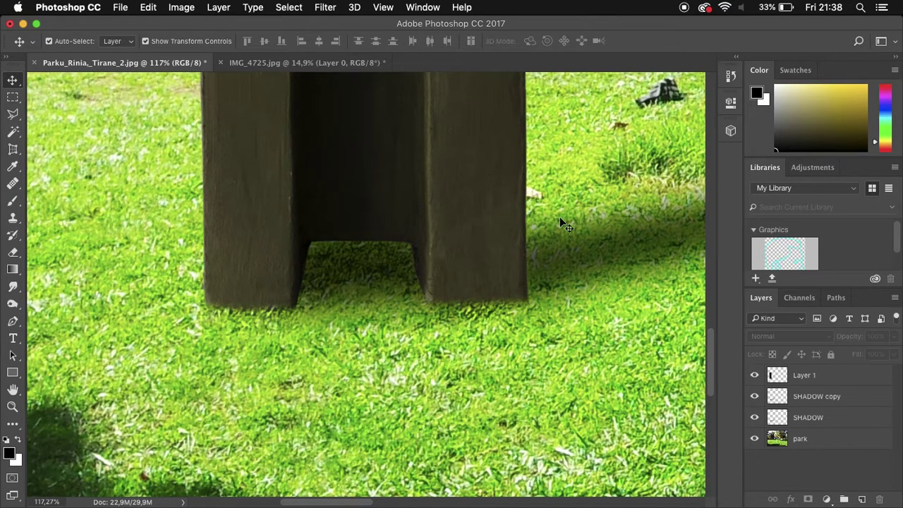
scroll(546, 261, right, 2)
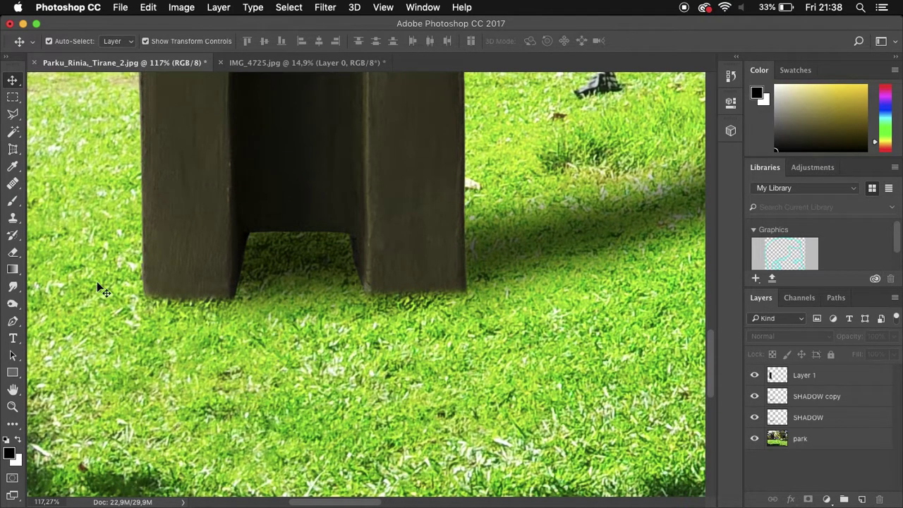
click(813, 379)
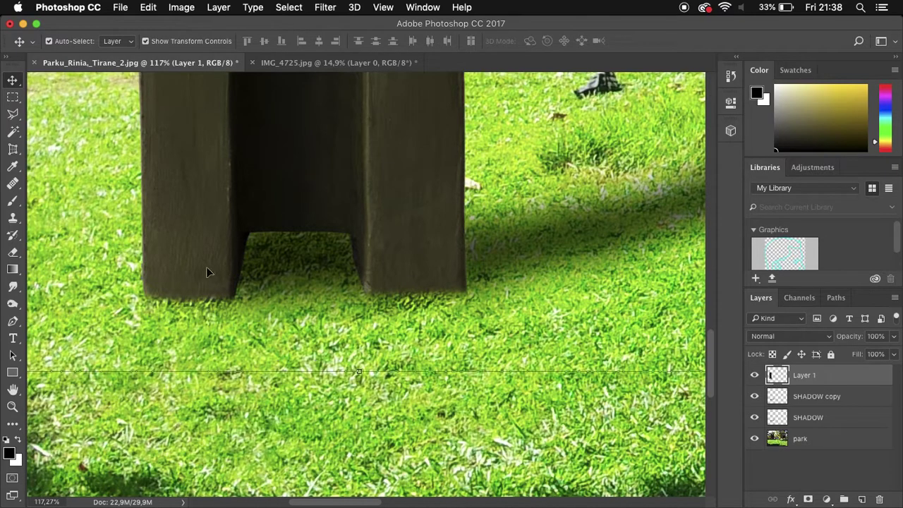
click(12, 252)
right_click(214, 349)
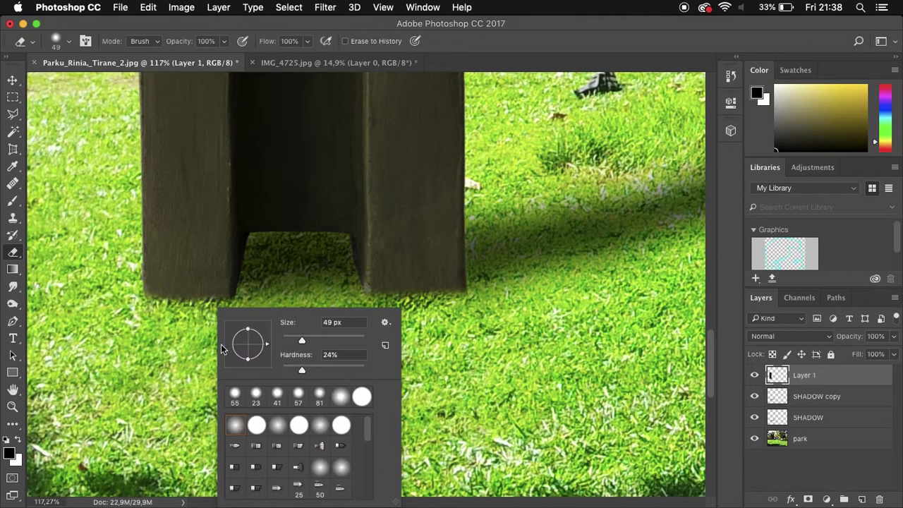
click(170, 325)
mouse_move(145, 318)
mouse_down()
mouse_move(240, 310)
mouse_move(434, 314)
mouse_move(485, 284)
mouse_up()
scroll(485, 304, down, 10)
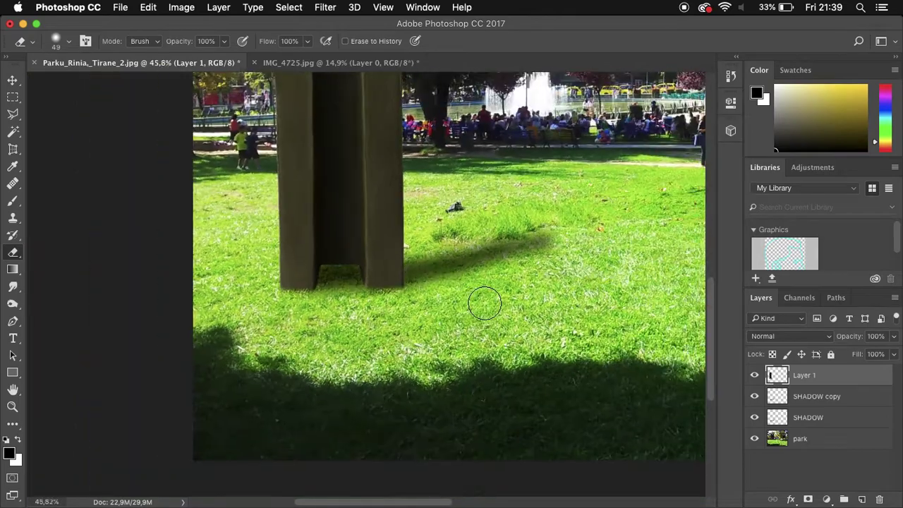
scroll(485, 304, down, 5)
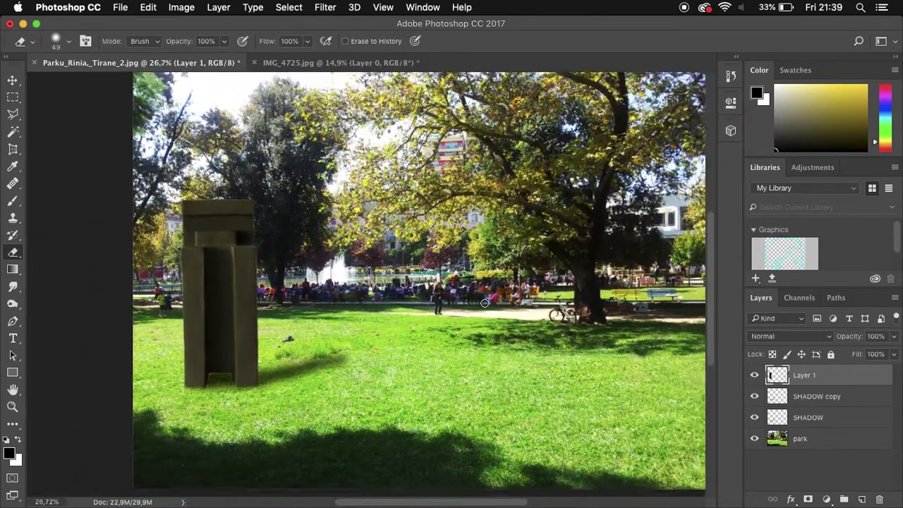